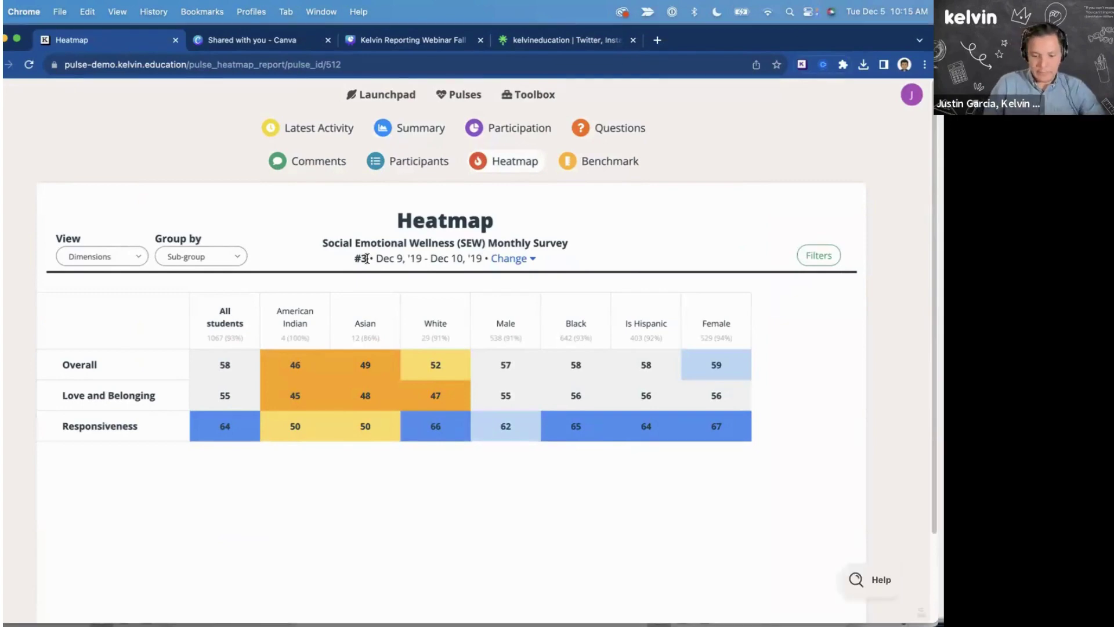
Enlarge the page and switch the heatmap view from dimensions to Questions.
key(super+equal)
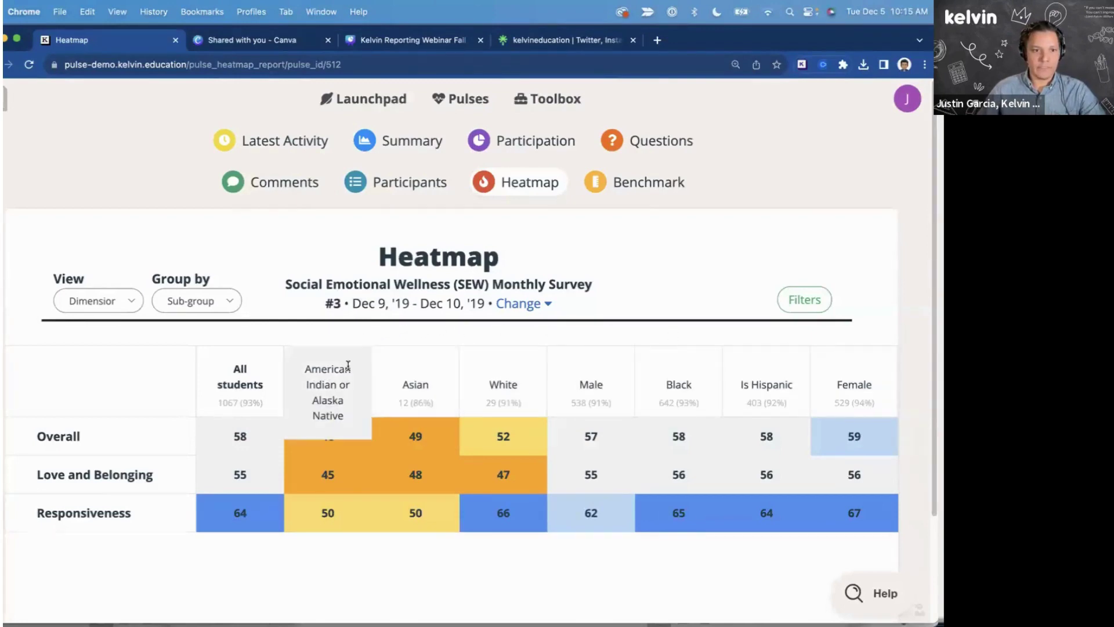
click(110, 301)
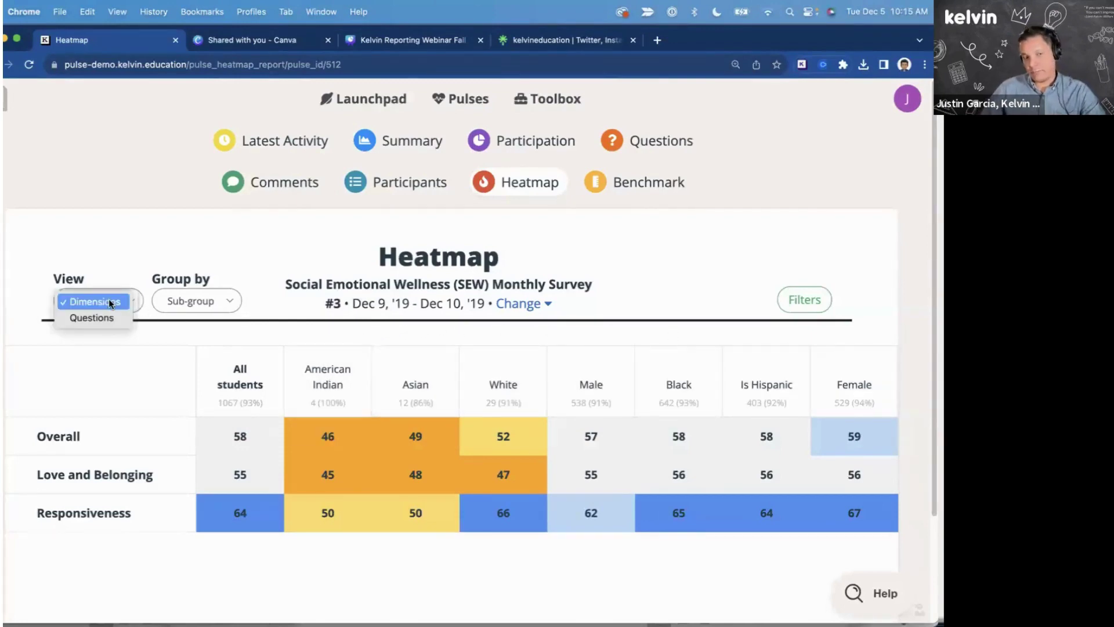
click(109, 317)
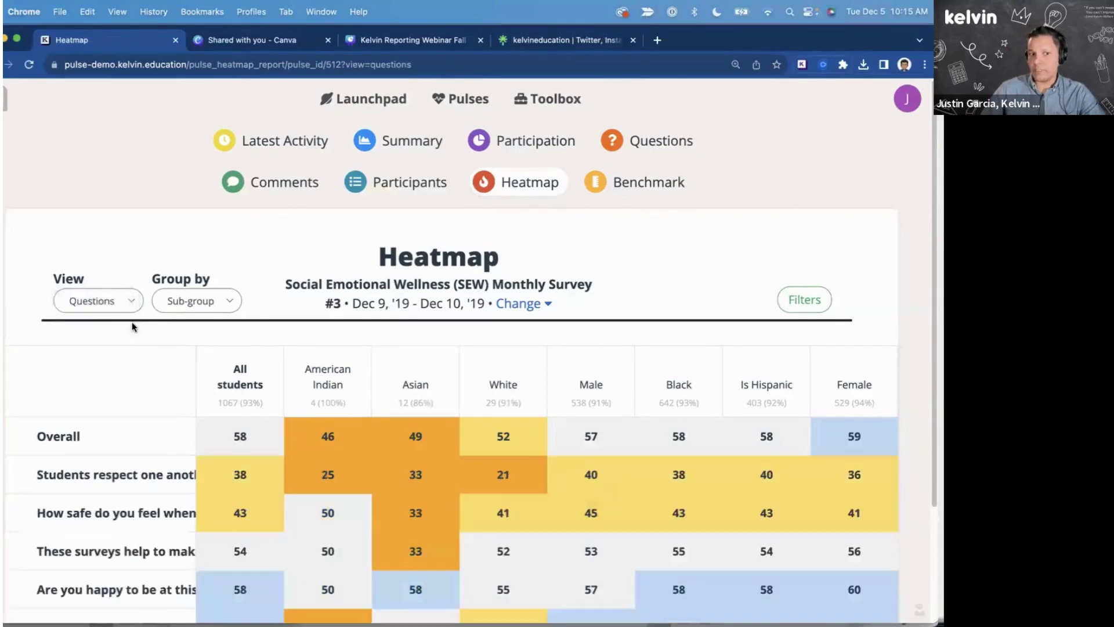
scroll(133, 326, down, 3)
click(100, 224)
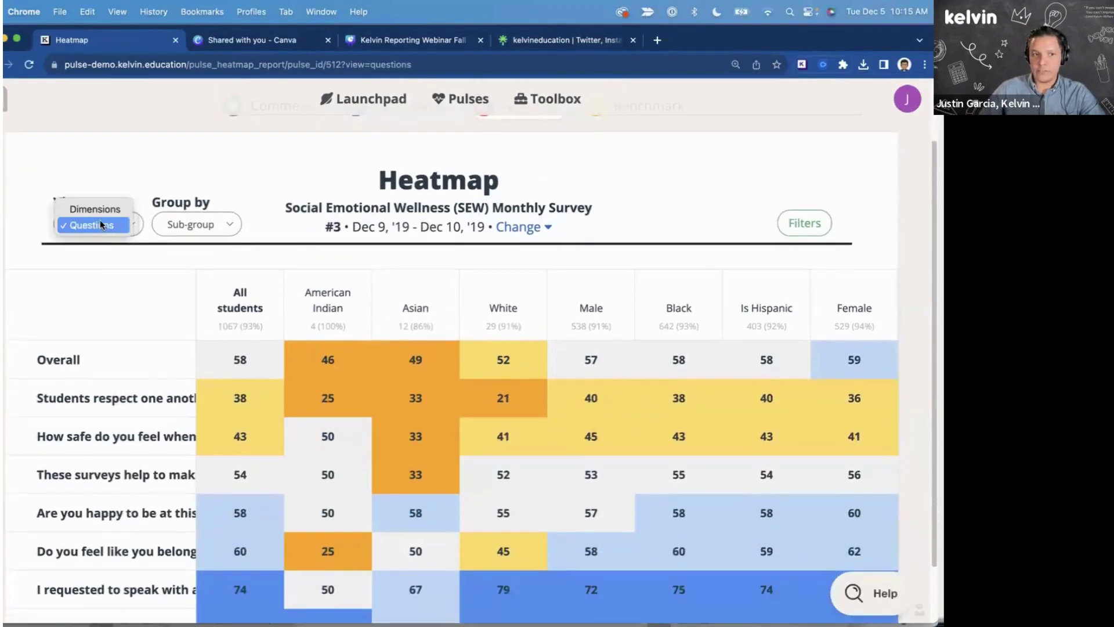
click(100, 287)
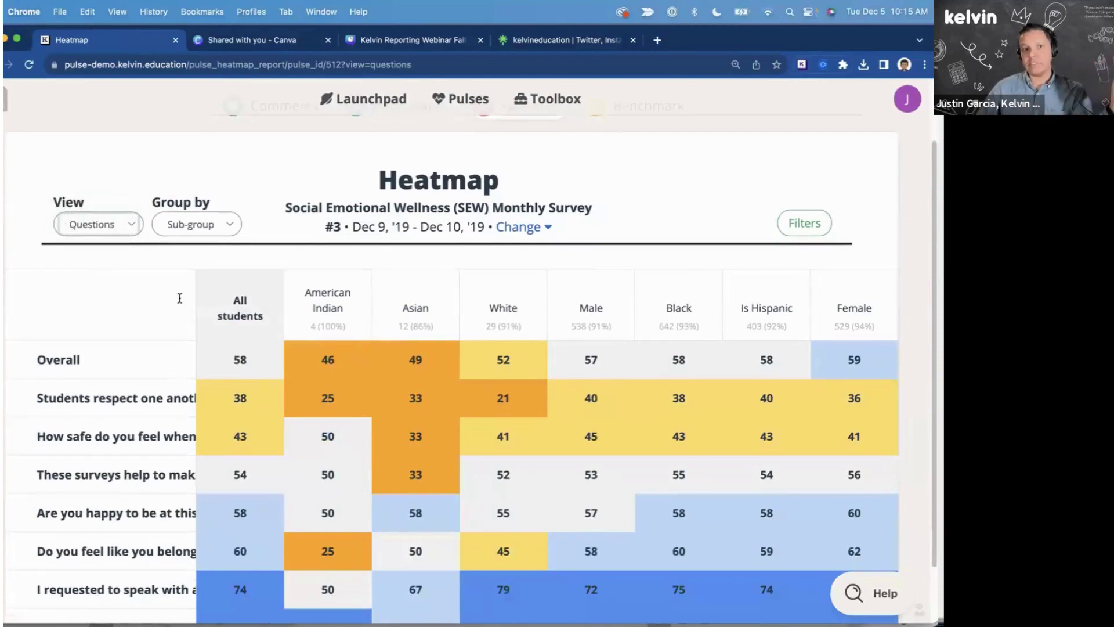
Switch the heatmap to survey #2 from Oct 16 - Oct 18, '19, and return to survey #3 from Dec 9 - Dec 10, '19.
click(538, 231)
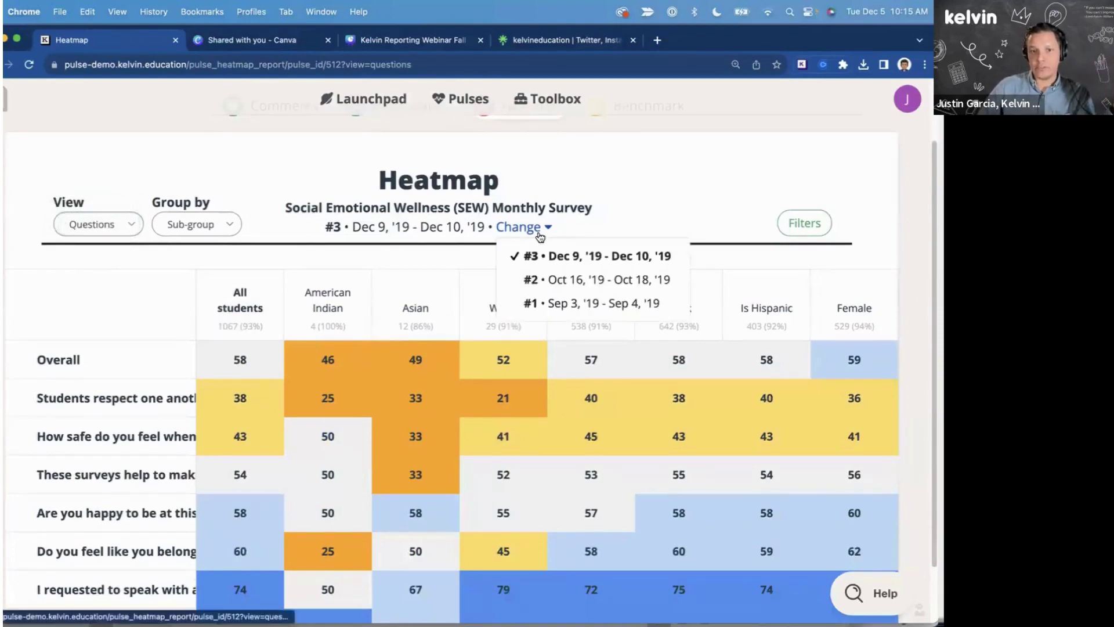
click(540, 281)
scroll(544, 234, down, 2)
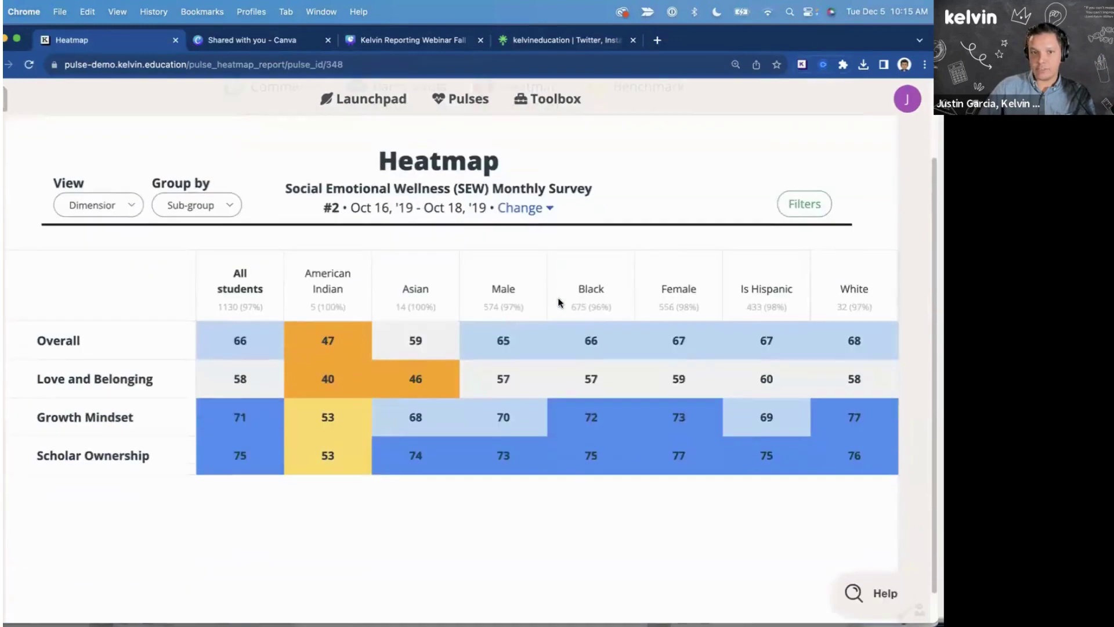
click(538, 218)
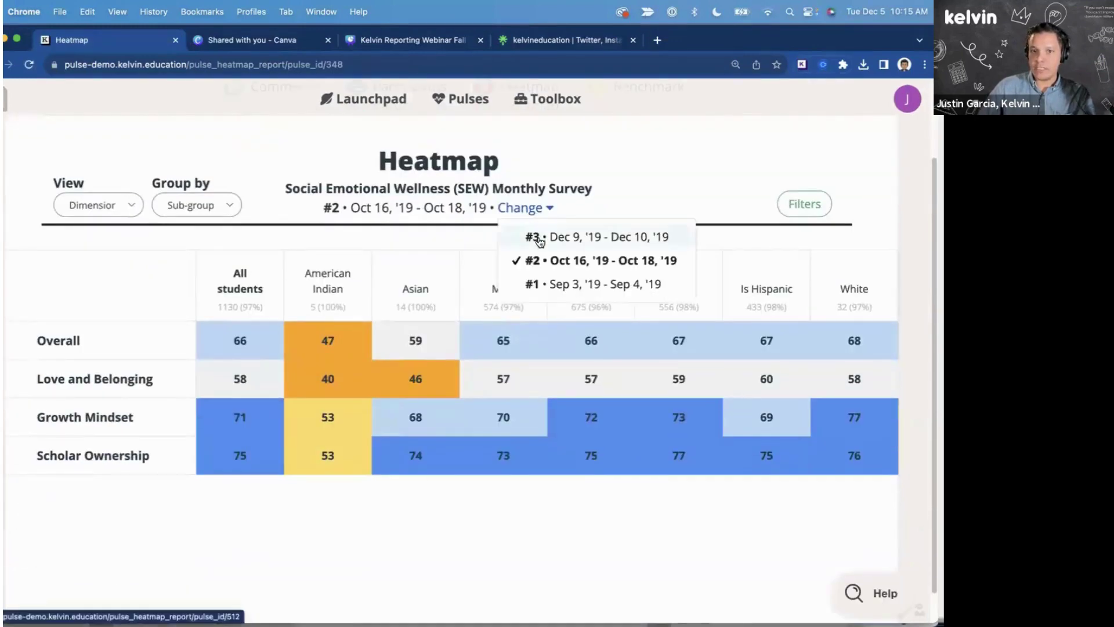
click(529, 236)
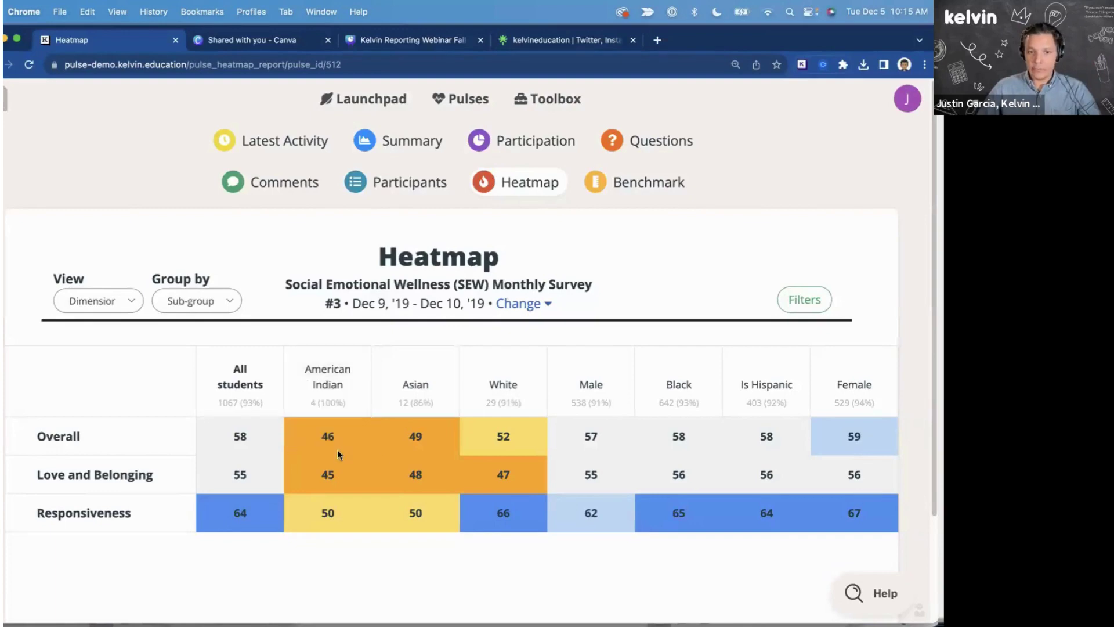
Show the survey #3 heatmap by Questions.
scroll(332, 444, down, 1)
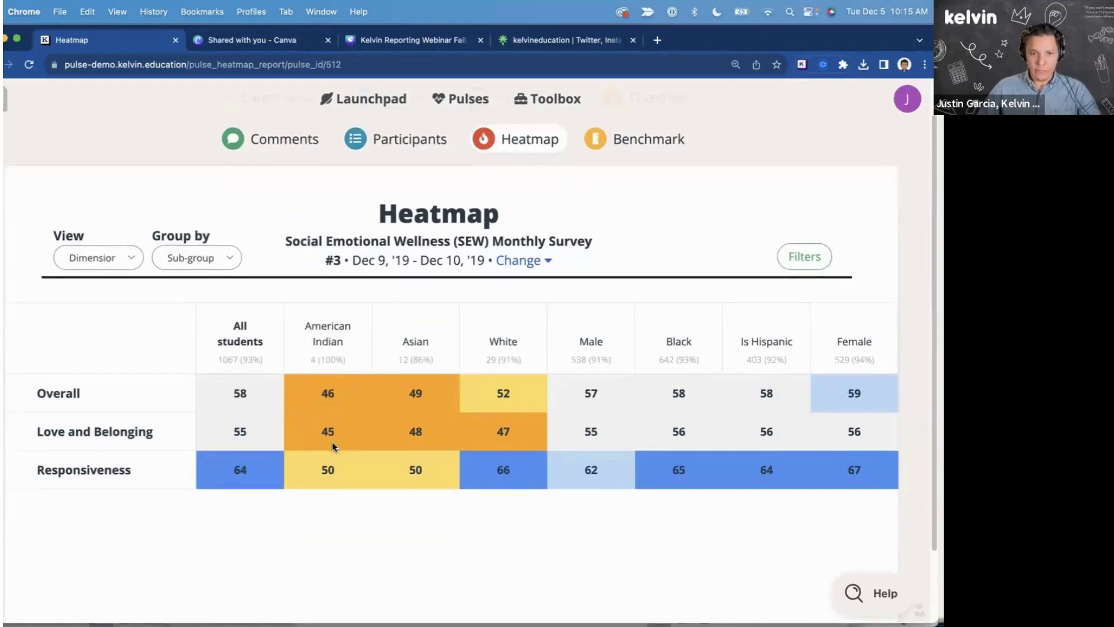
click(107, 259)
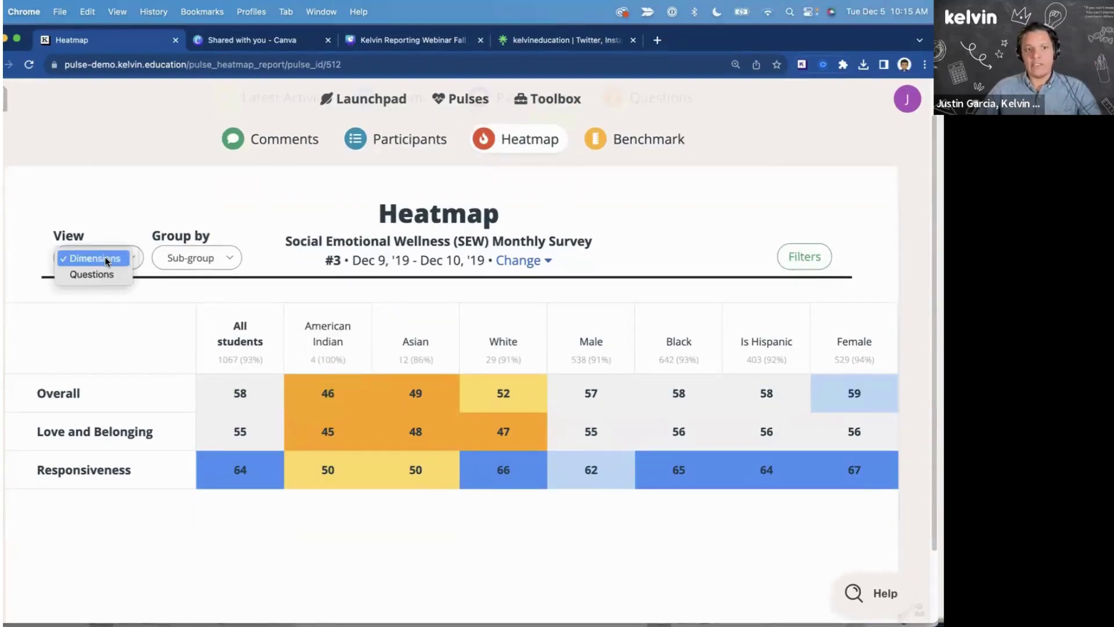
click(100, 270)
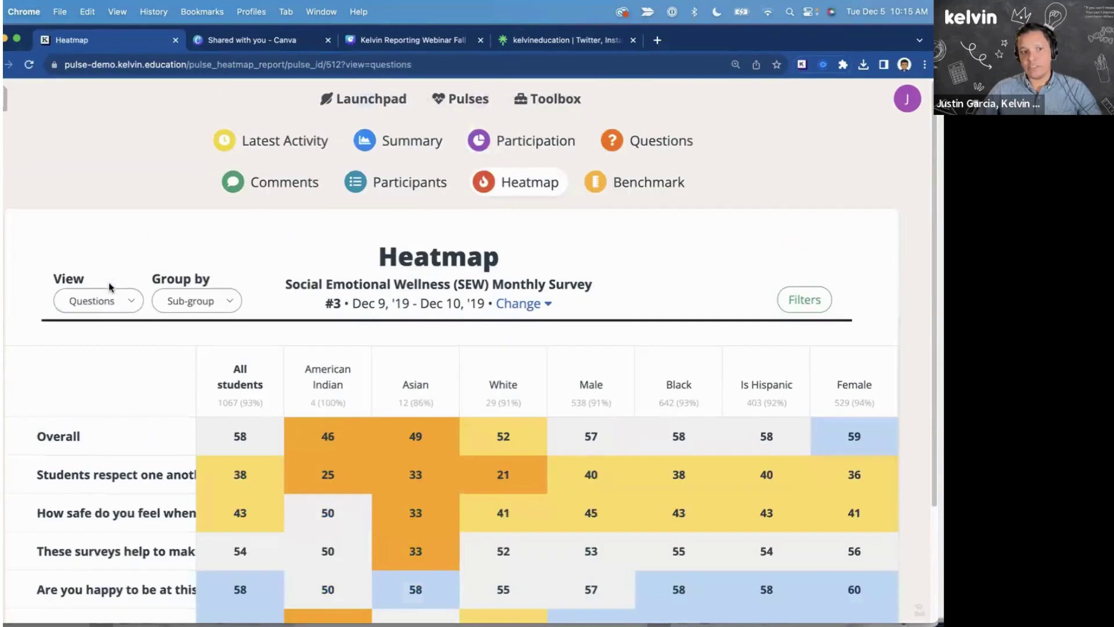
scroll(209, 290, down, 1)
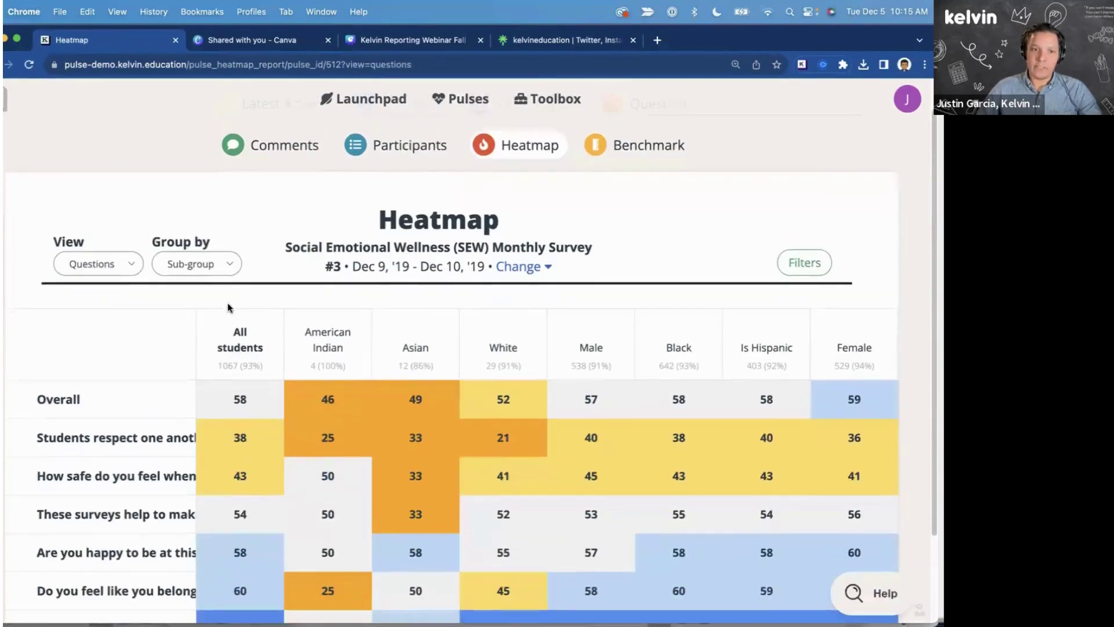
Group the question heatmap by Grade Level and look over all the question rows.
click(216, 262)
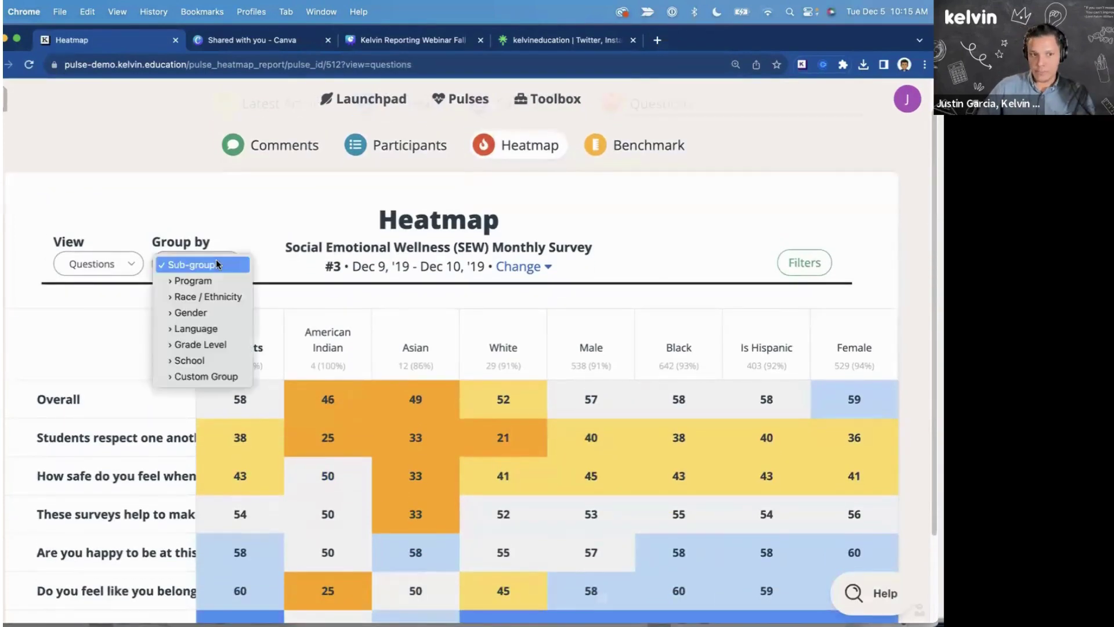
click(214, 344)
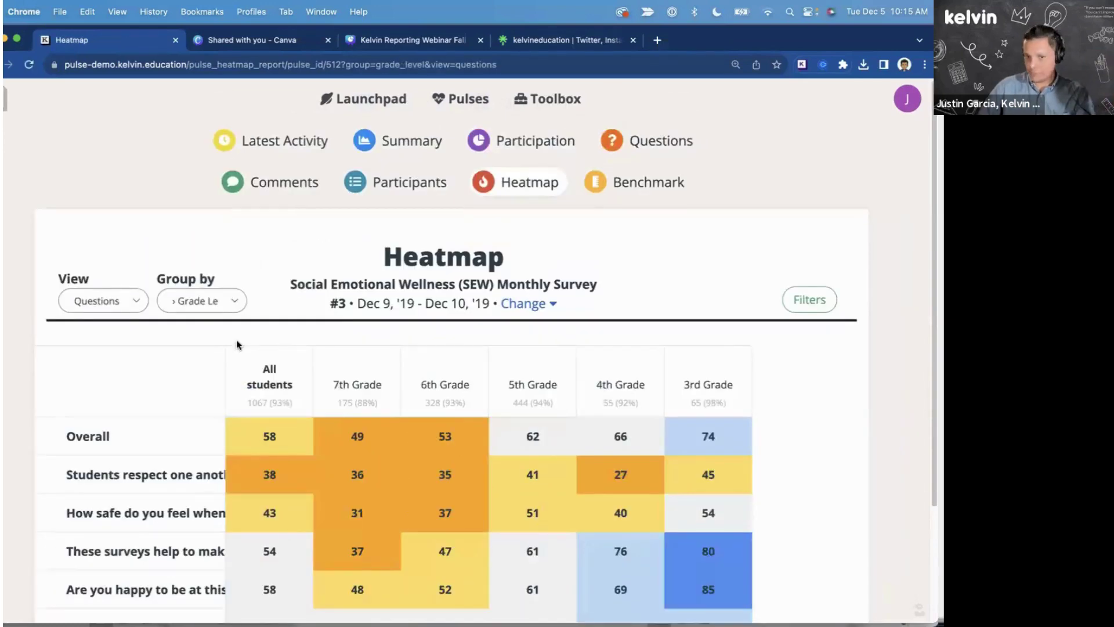
scroll(236, 340, down, 2)
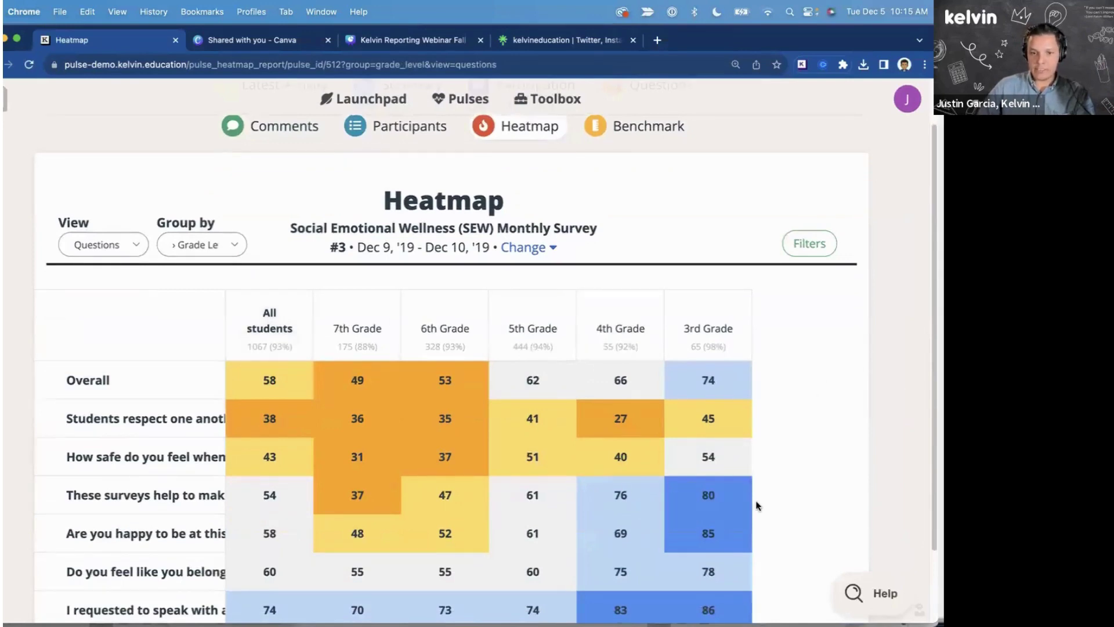
scroll(755, 503, down, 2)
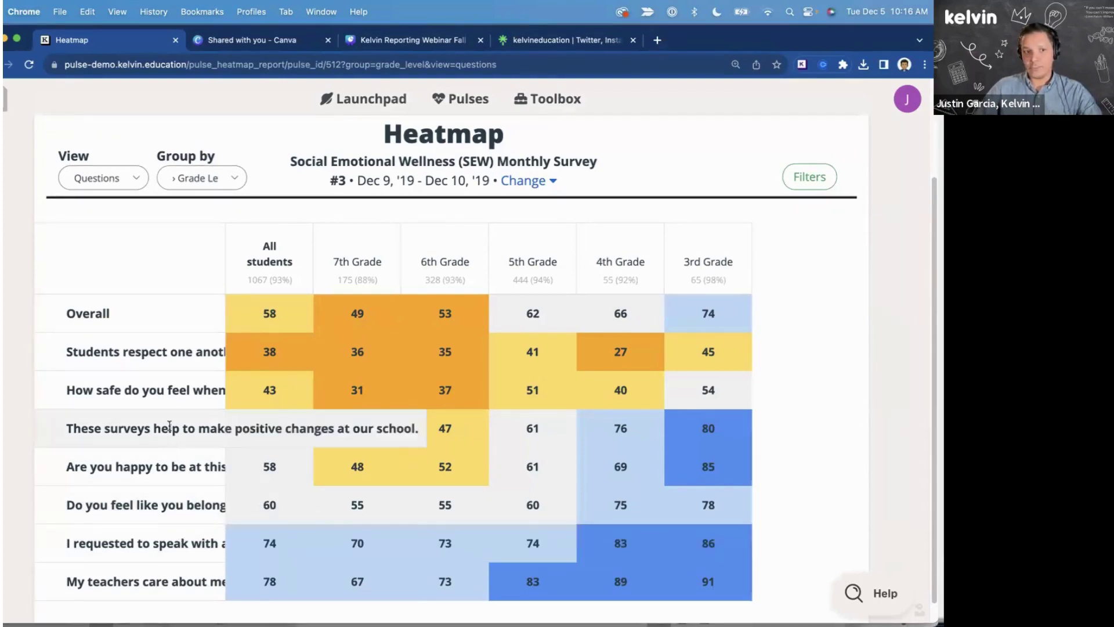
Set the grade-level heatmap view to Dimensions and check which student filters are available without applying any.
click(124, 180)
click(120, 162)
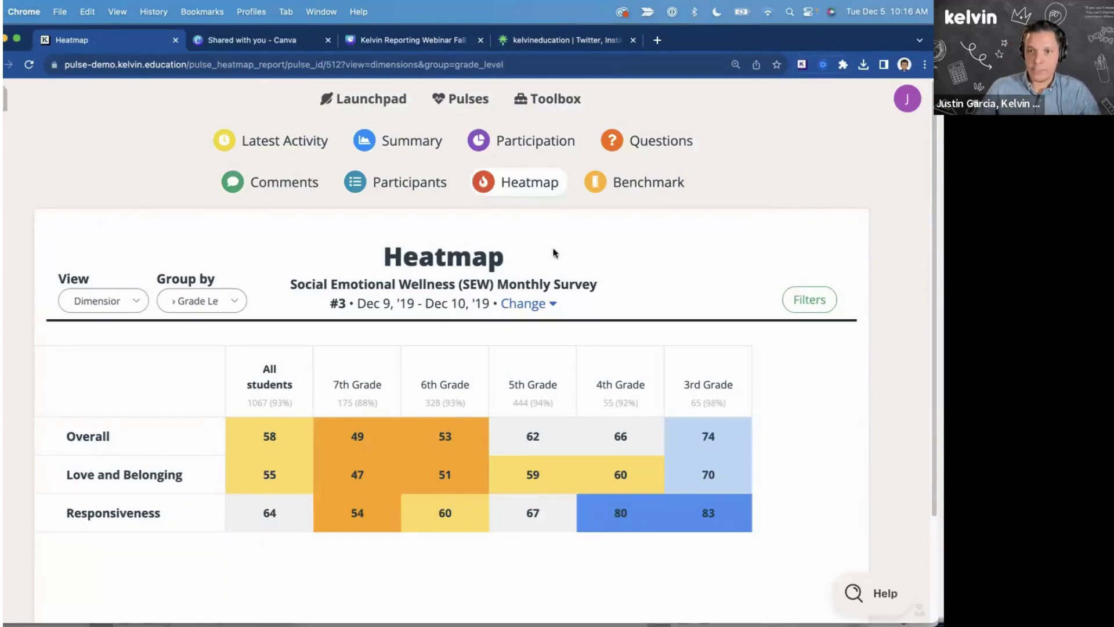
click(808, 299)
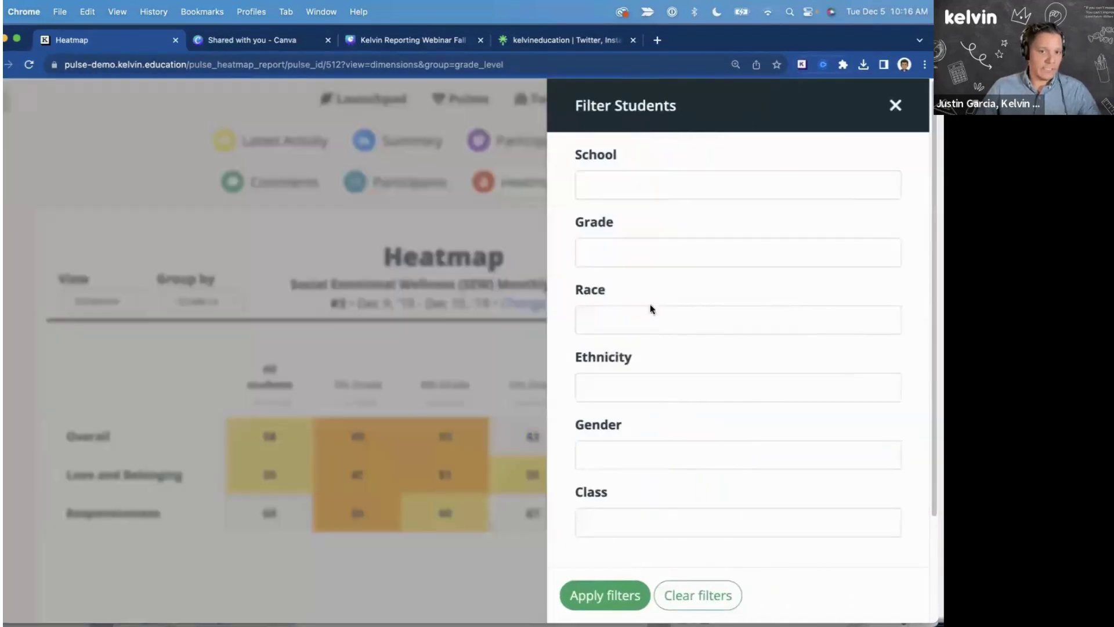
click(406, 328)
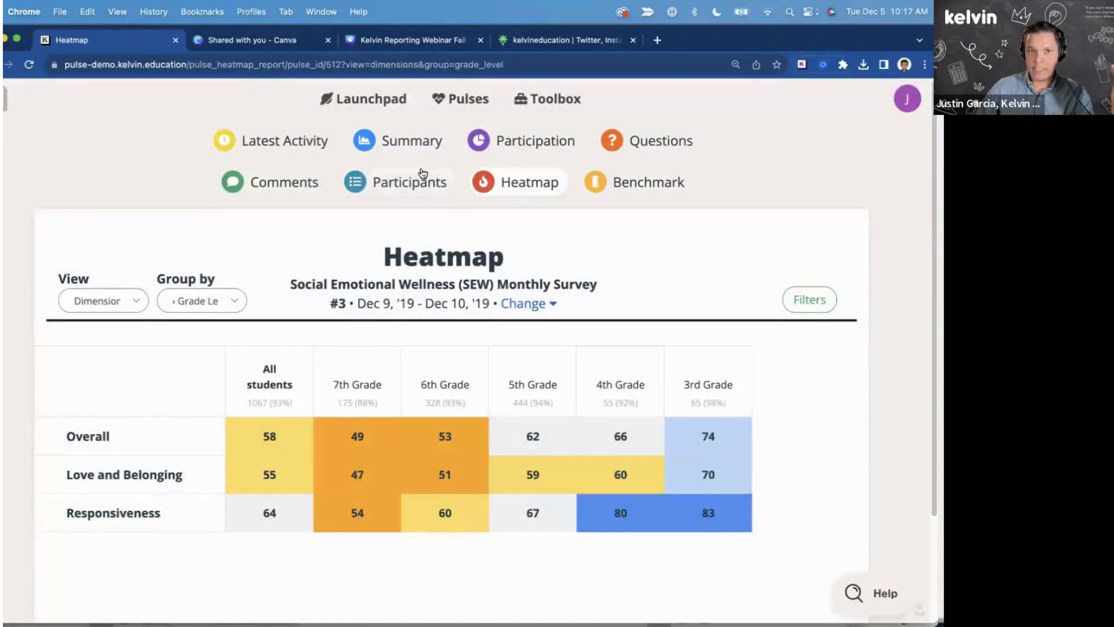
Open the survey's Summary report and apply a student filter for 7th Grade.
click(403, 153)
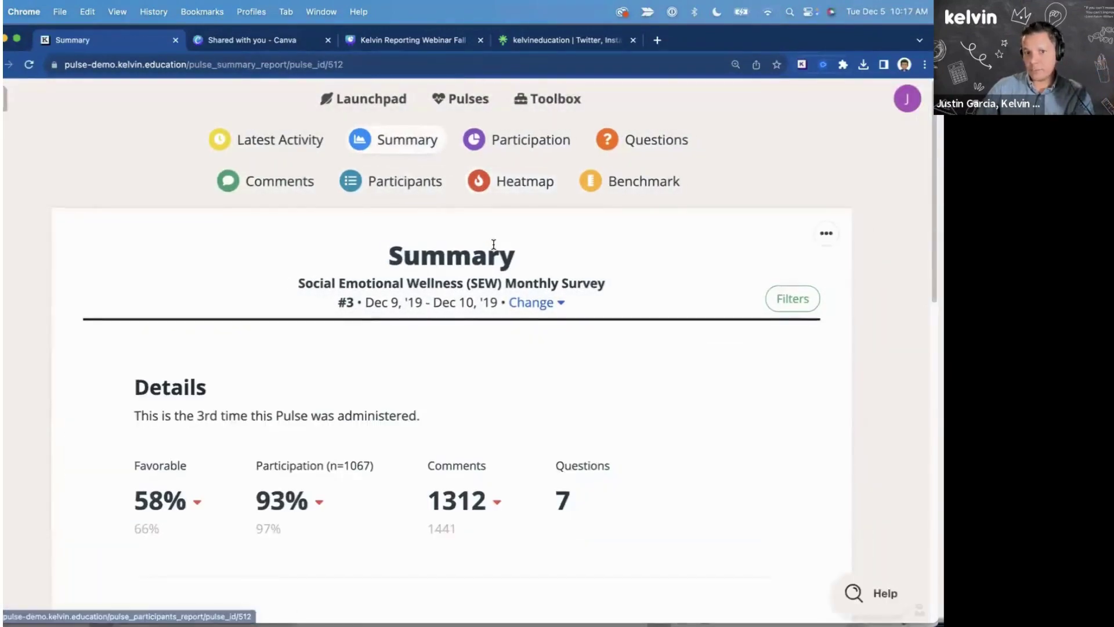
scroll(622, 259, down, 2)
click(789, 229)
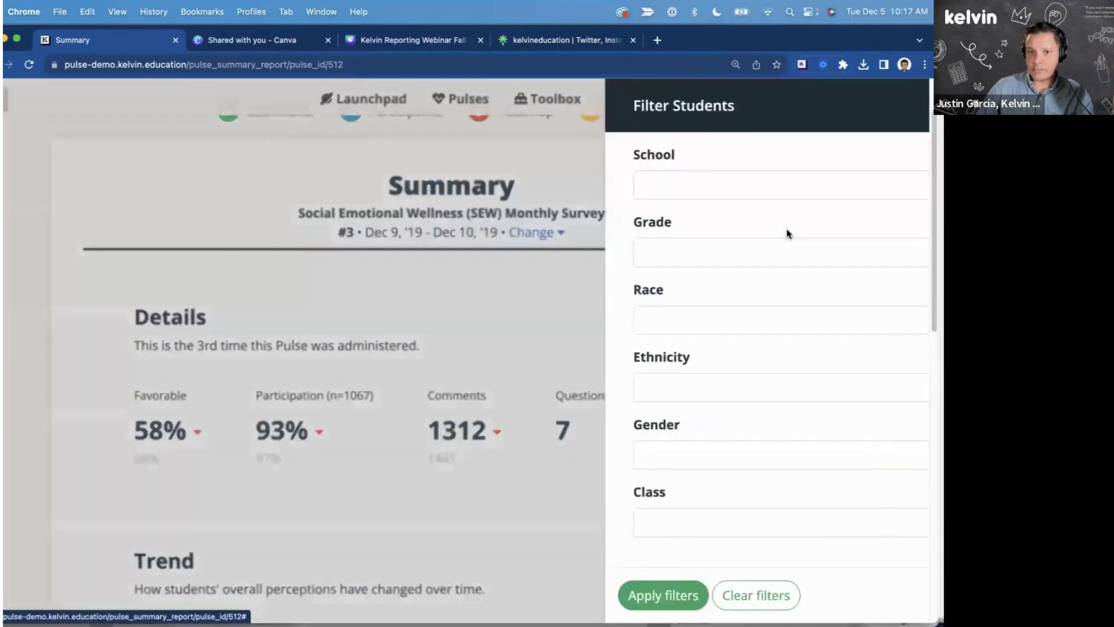
click(697, 386)
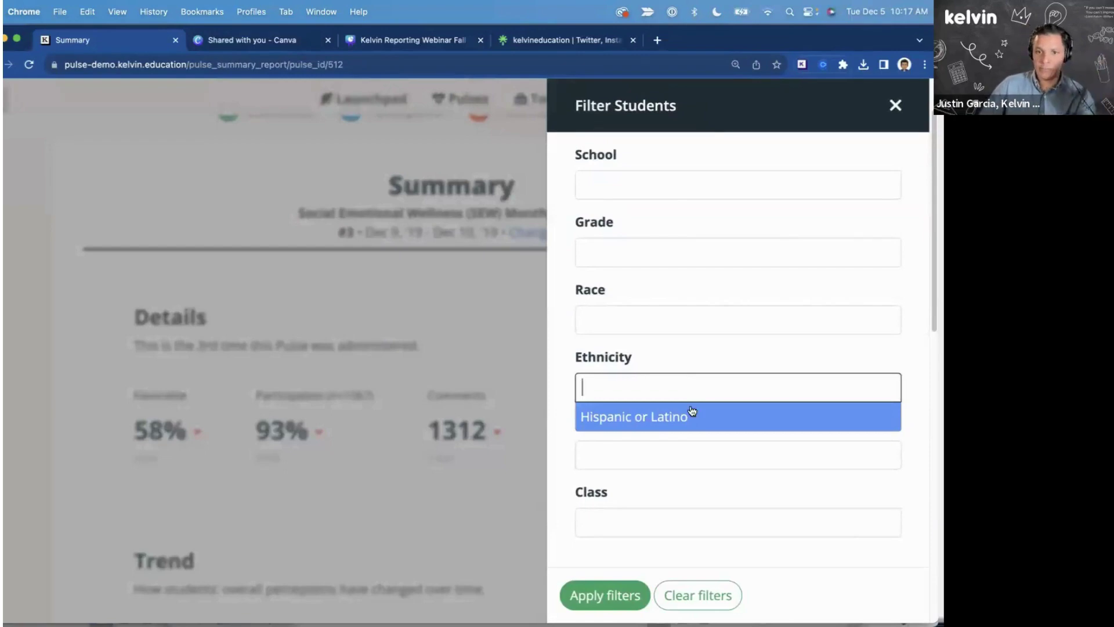
click(623, 324)
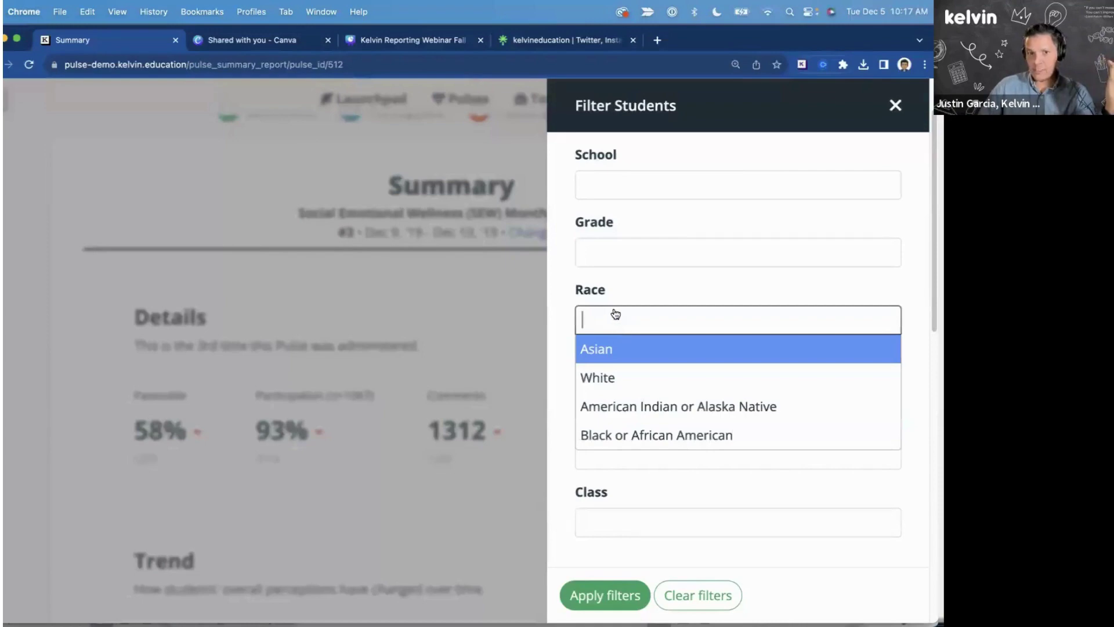
click(613, 255)
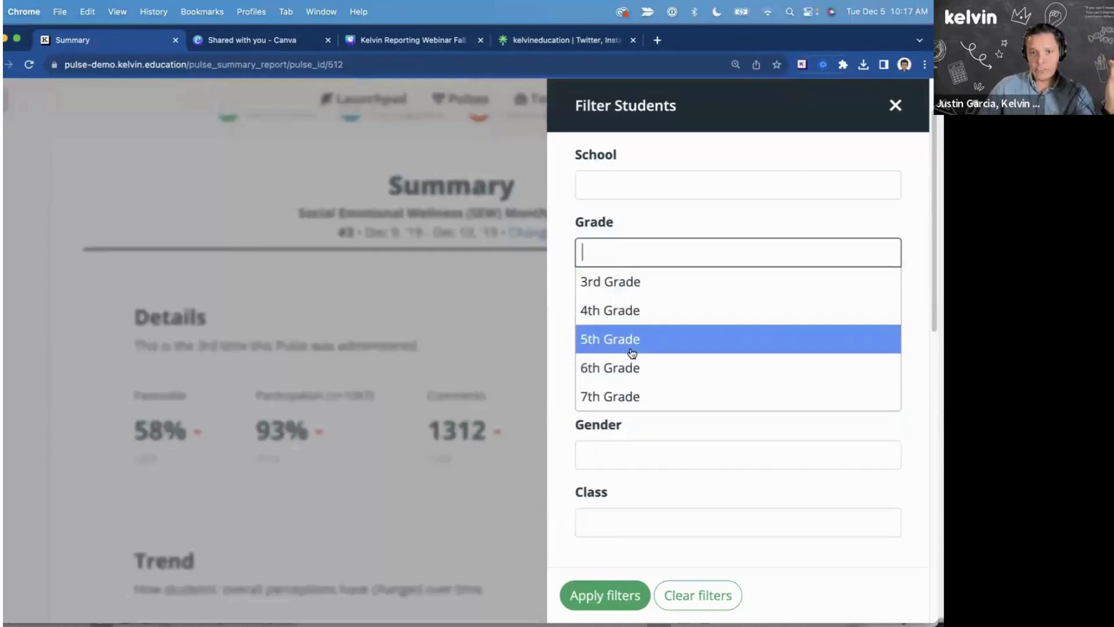
click(645, 398)
click(572, 368)
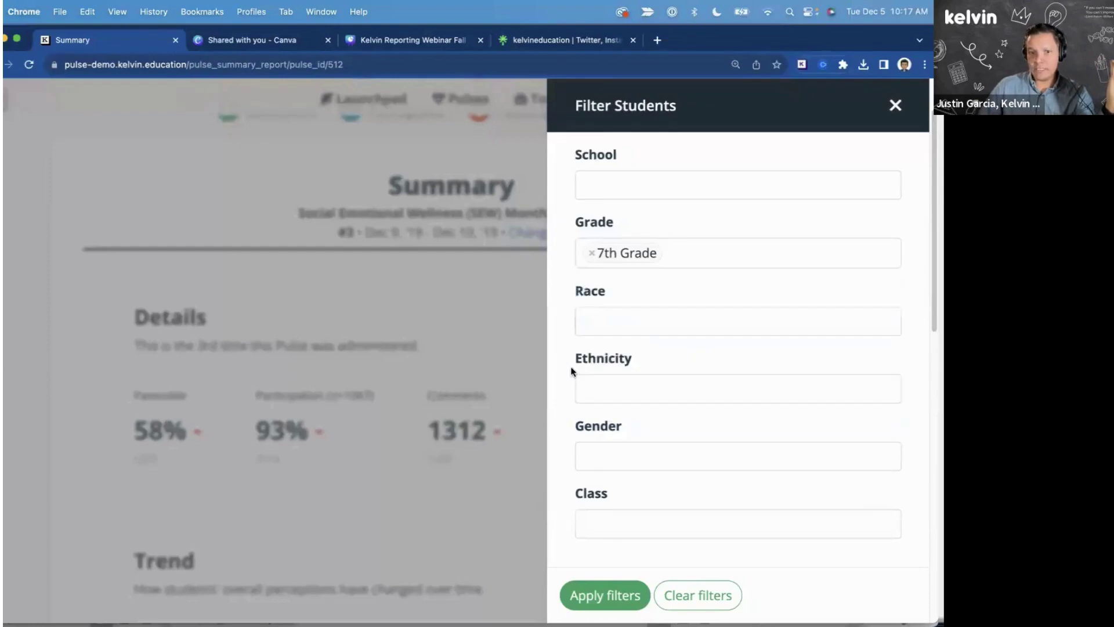
click(621, 589)
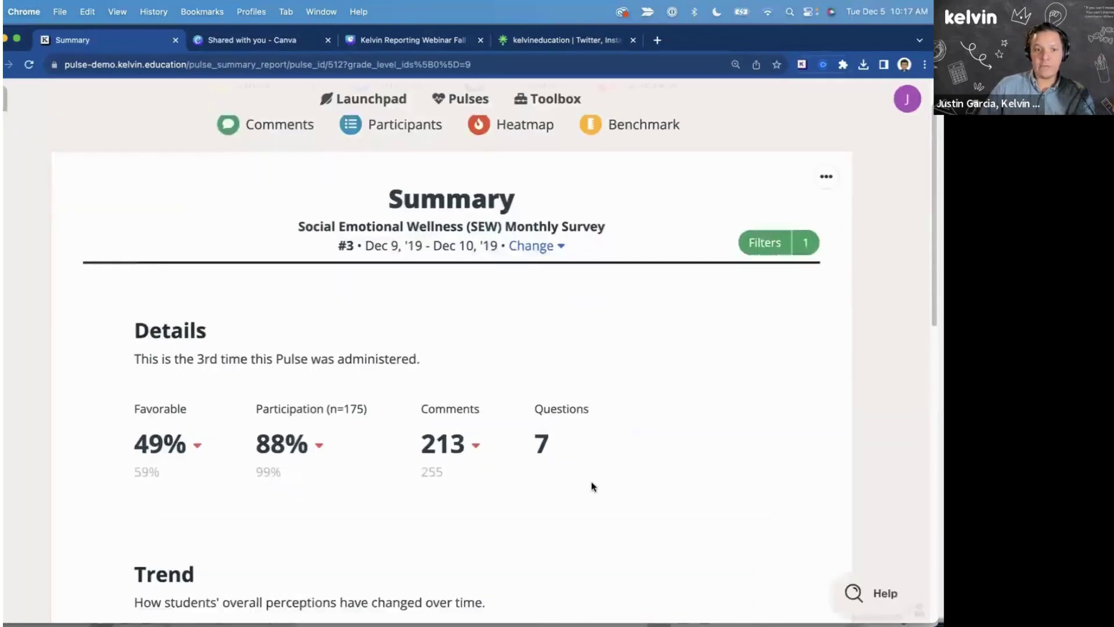
Examine the Trend chart comparing the filtered students with the district, and the Dimensions results below it.
scroll(592, 487, down, 6)
mouse_move(308, 470)
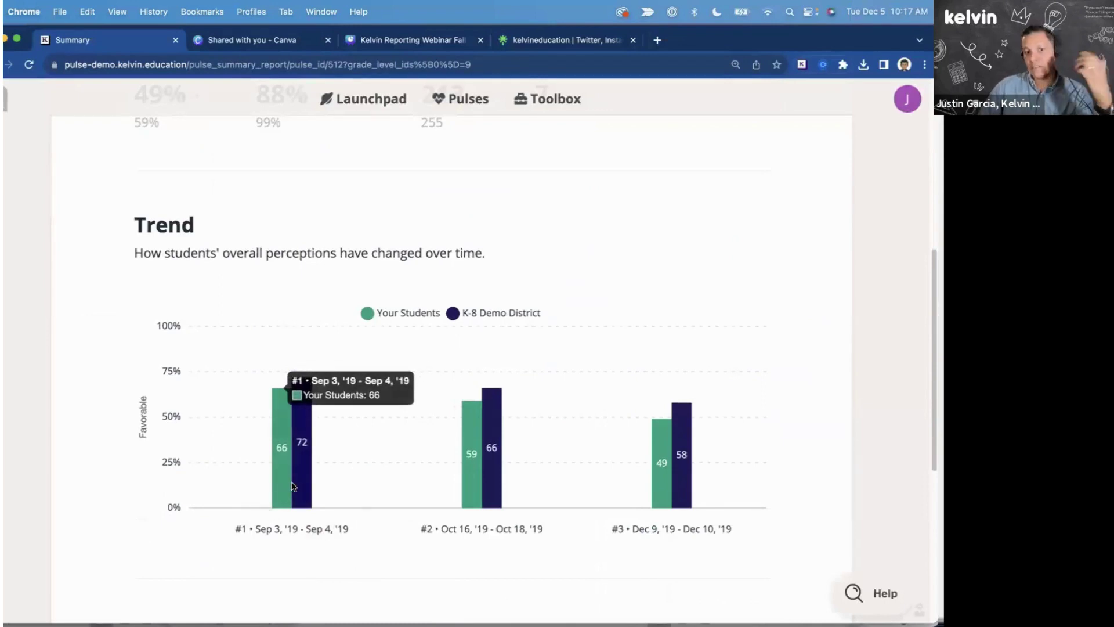
scroll(346, 482, down, 6)
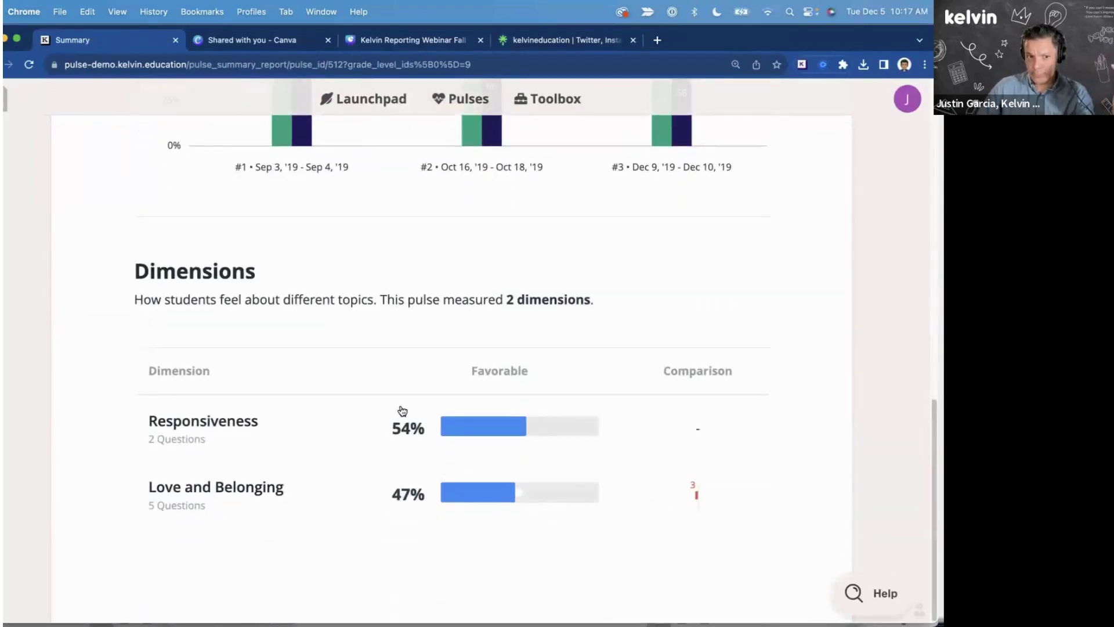
Open the Responsiveness dimension report and review its chart and related questions.
click(200, 429)
scroll(371, 453, down, 10)
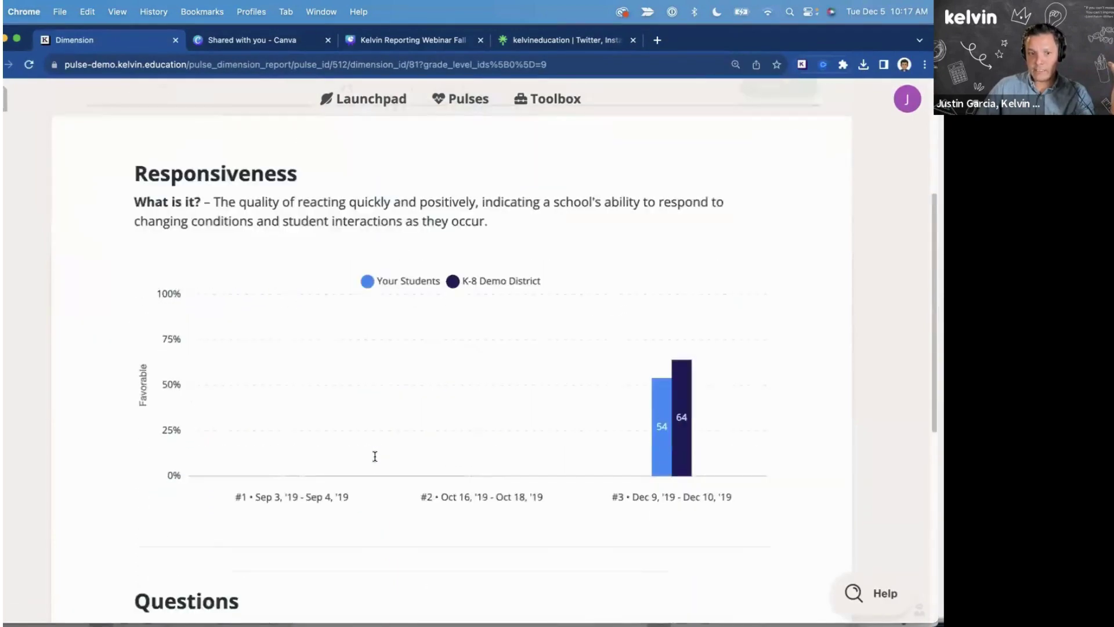
scroll(375, 461, down, 3)
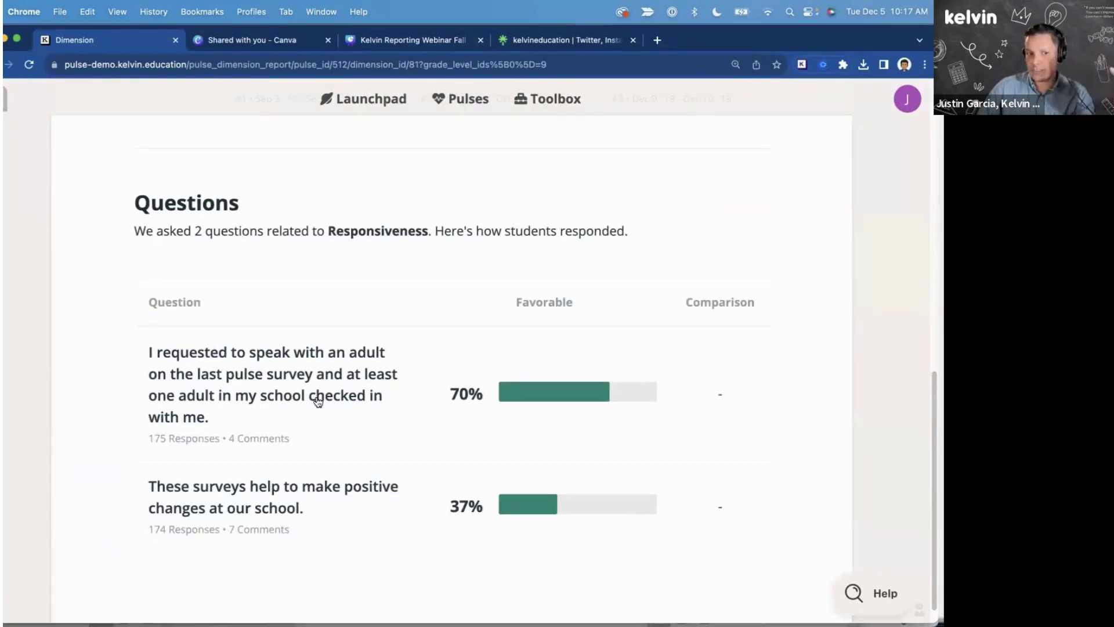
Open the question about requesting to speak with an adult and review its answer breakdown and student comments.
click(272, 393)
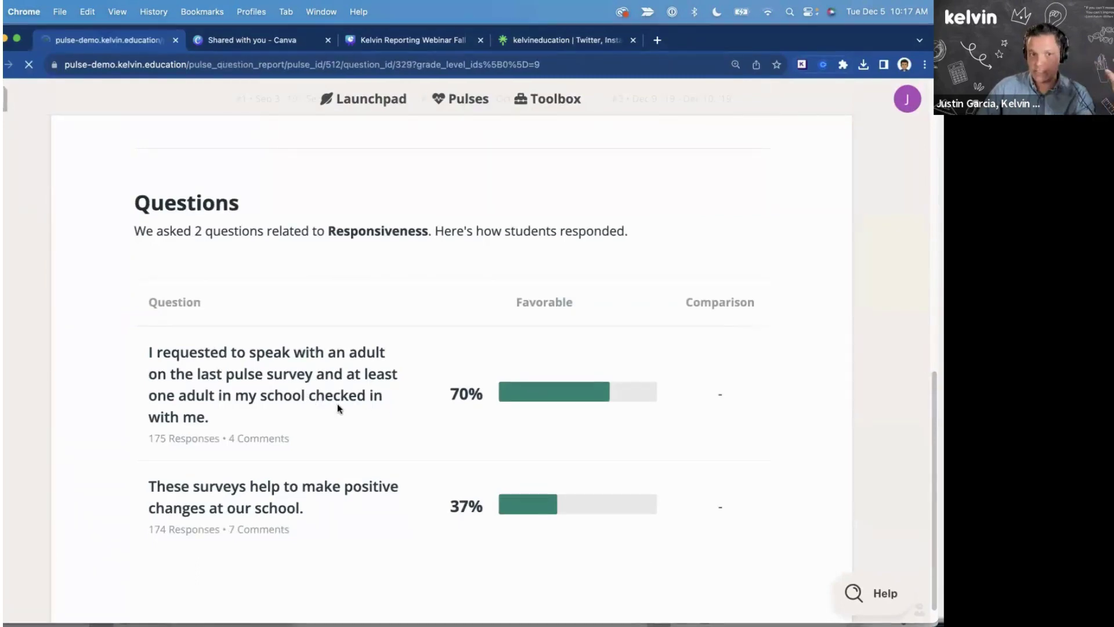
scroll(432, 424, down, 4)
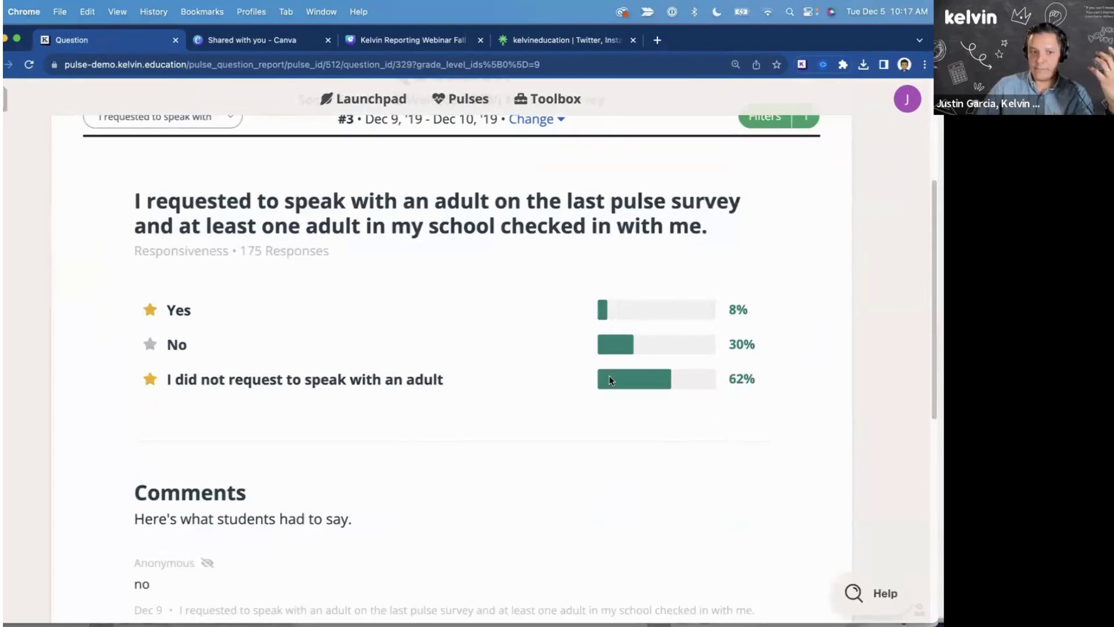
scroll(607, 375, up, 4)
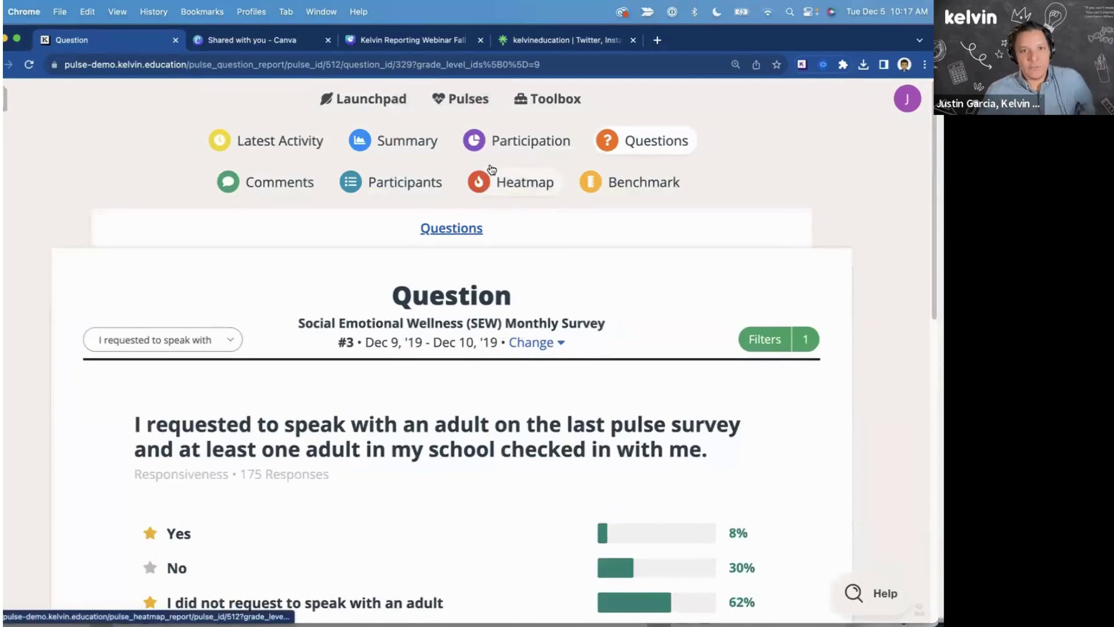
Switch to the Kelvin Reporting Webinar Fall 2023 presentation in Canva.
click(408, 42)
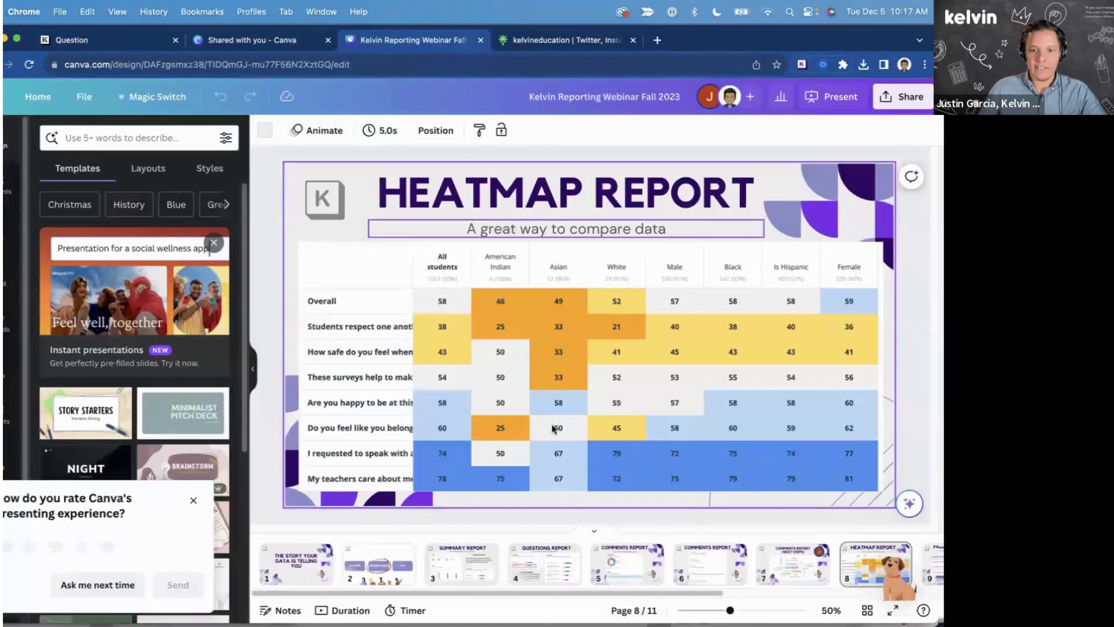
Present the slides in full screen from the Heatmap Report and advance to the Participants Report slide.
click(830, 99)
click(804, 430)
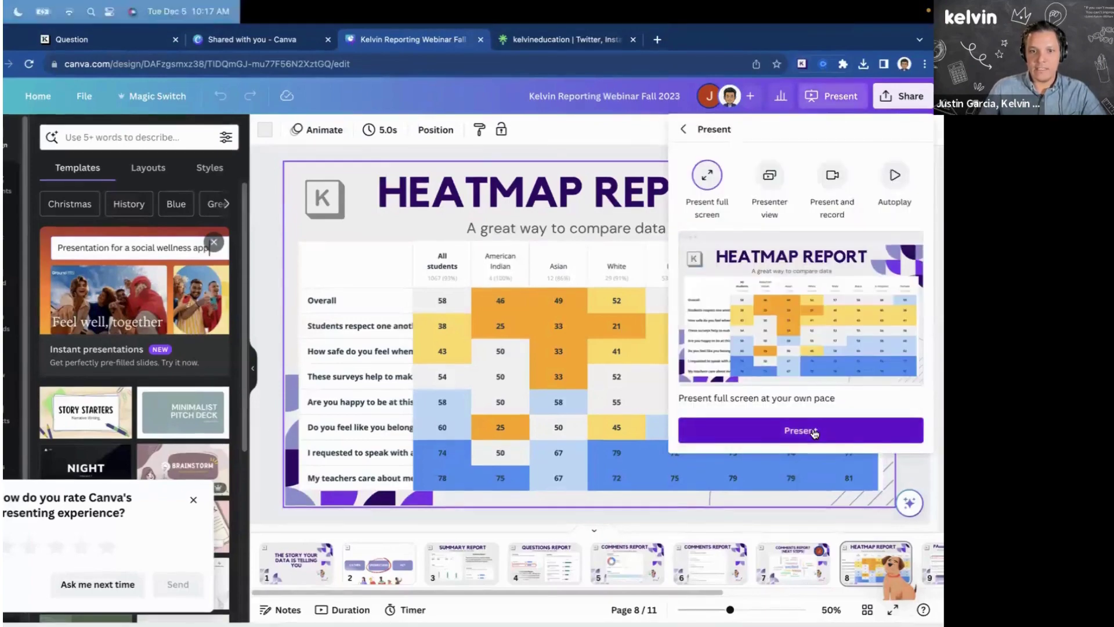
click(814, 429)
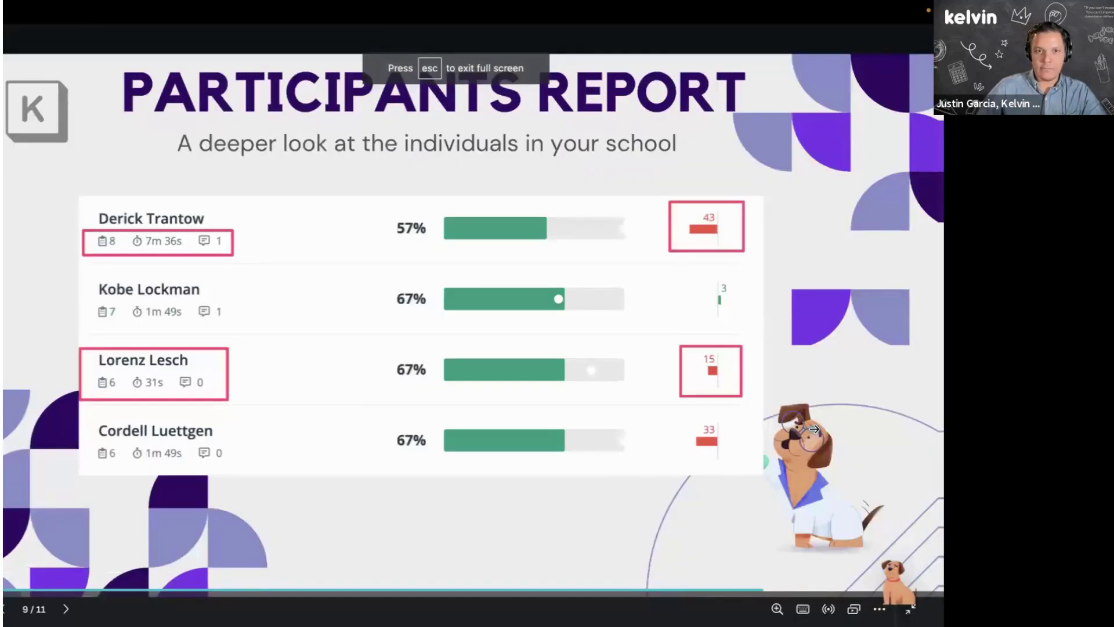
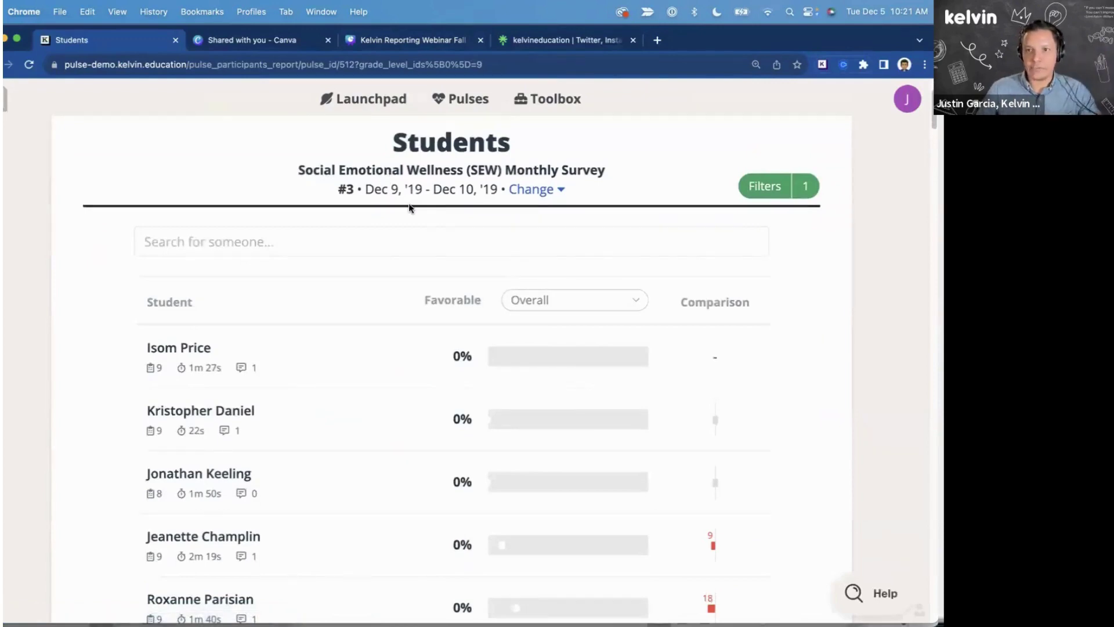
Open the Groups management page in the Kelvin settings and show the choices for creating a new group.
scroll(409, 203, up, 2)
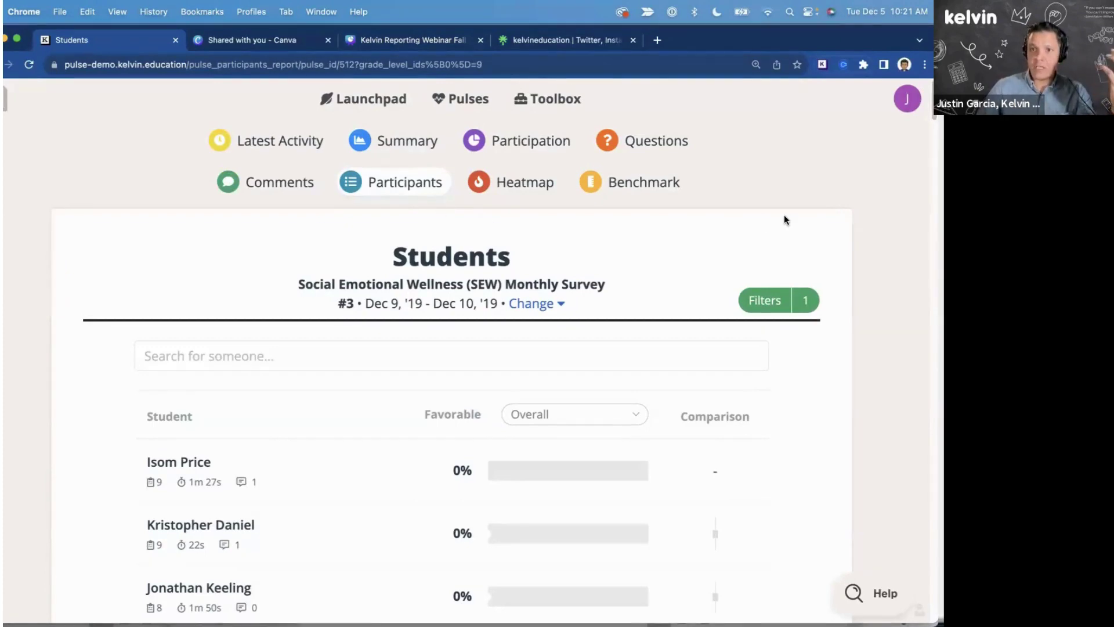
click(908, 108)
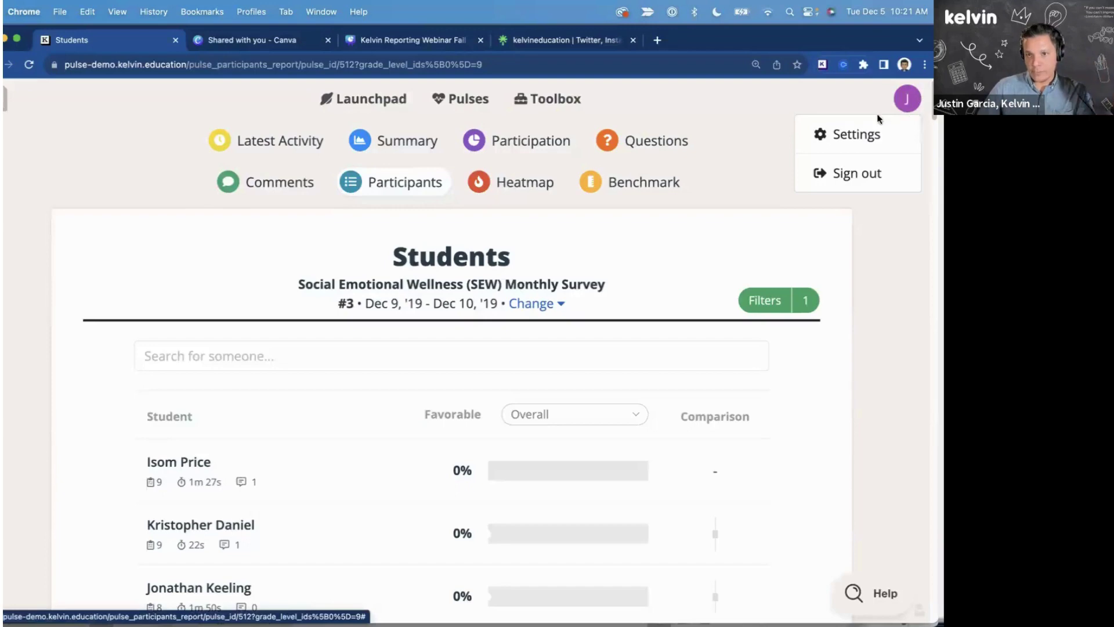
click(852, 135)
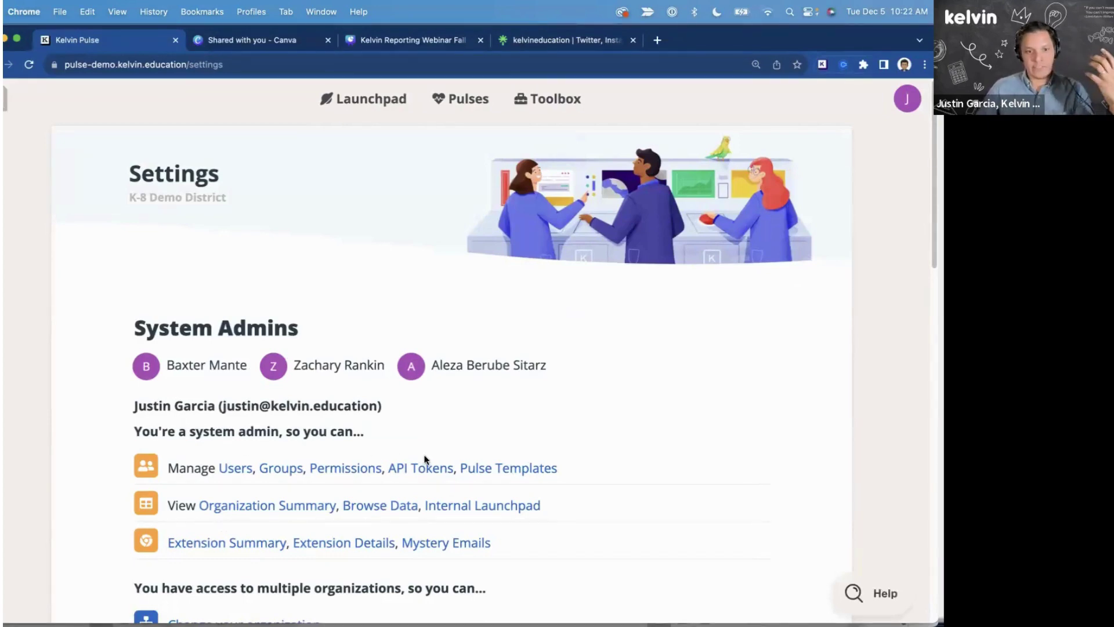
click(282, 470)
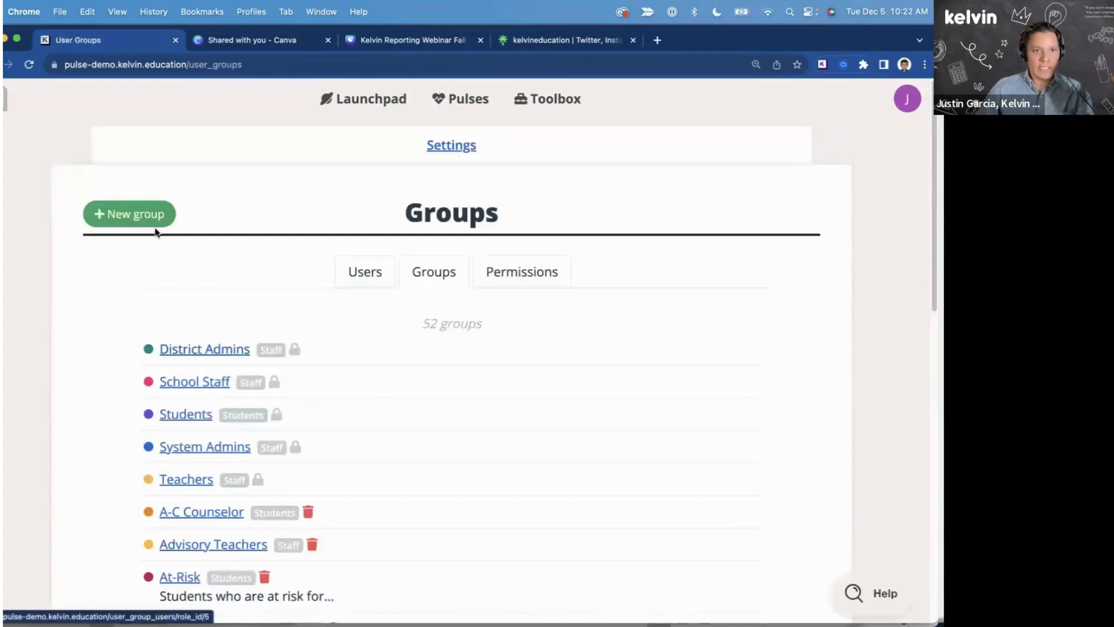
click(146, 220)
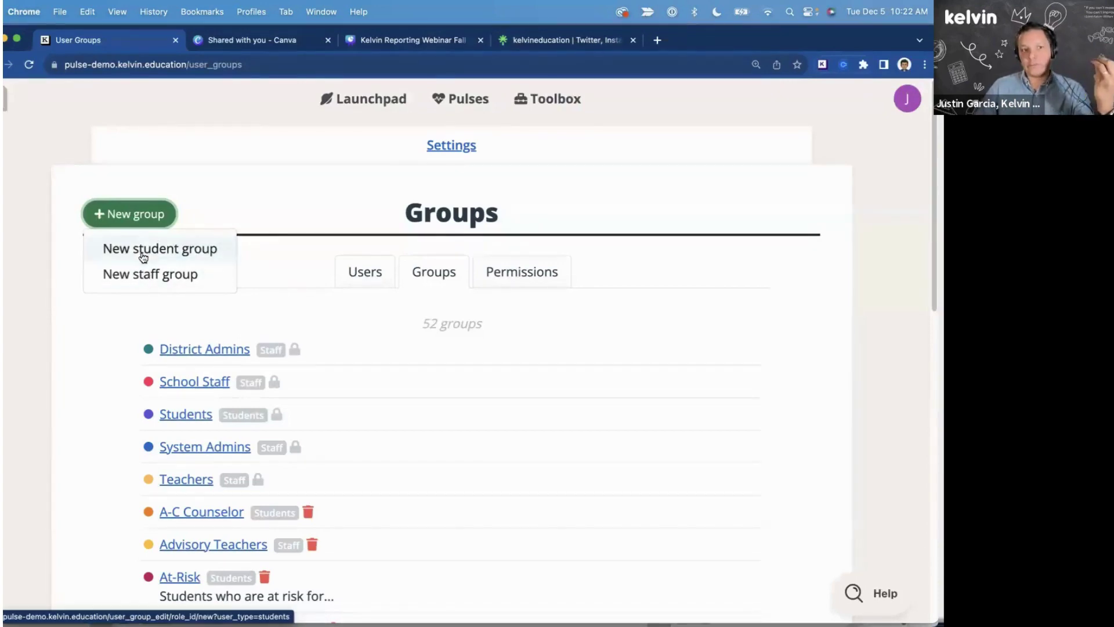
Open the Permissions settings and remove Teacher from View student timeline and requests.
click(3, 64)
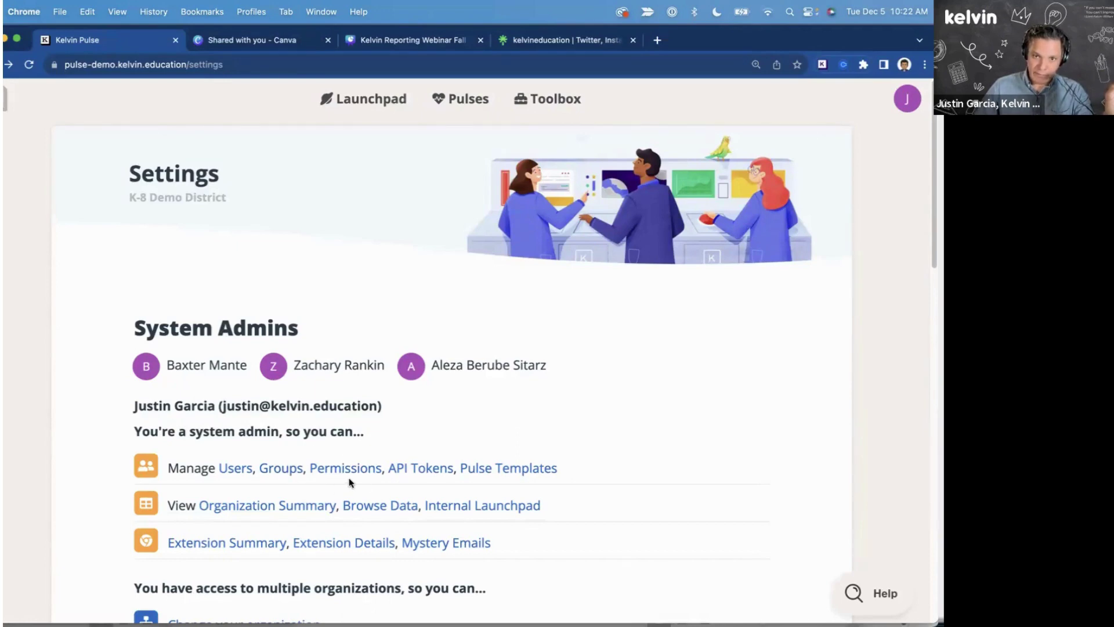
click(894, 109)
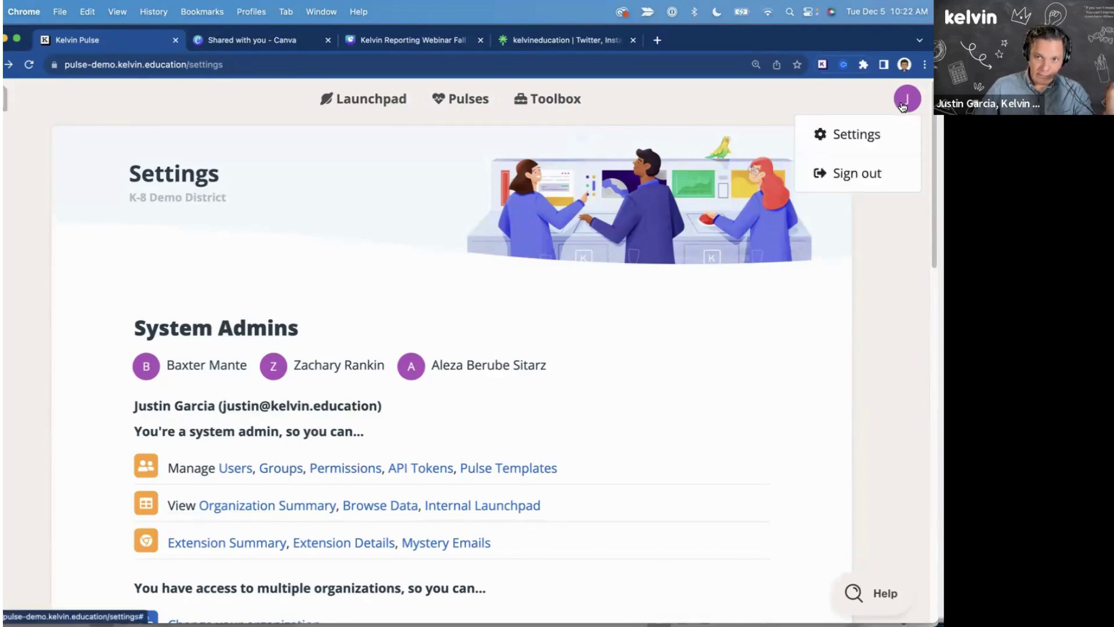
click(355, 468)
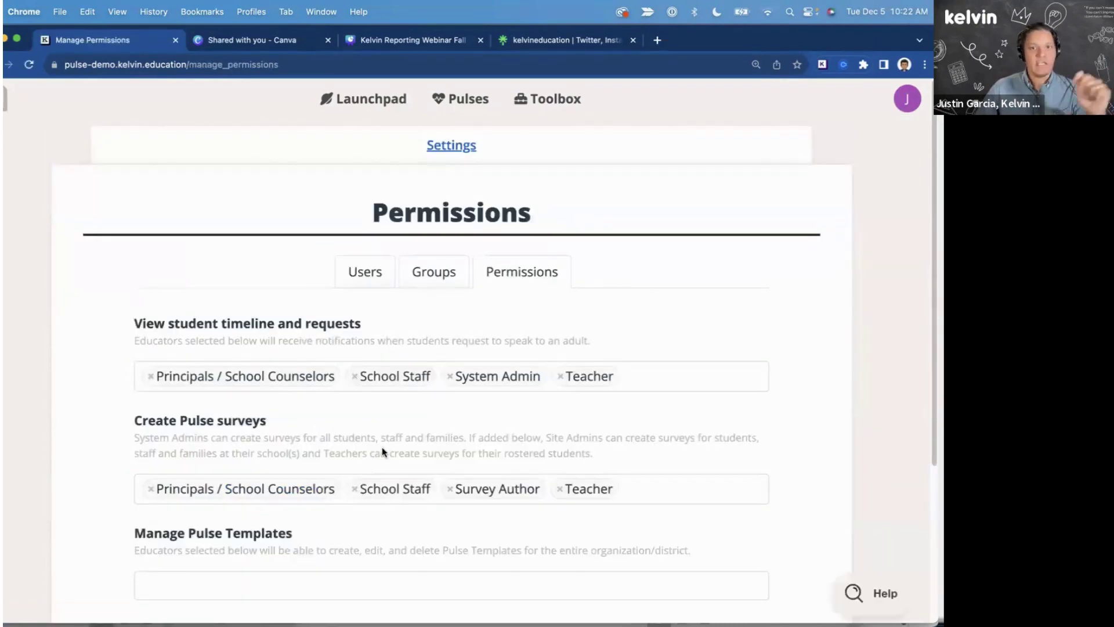
scroll(383, 444, down, 2)
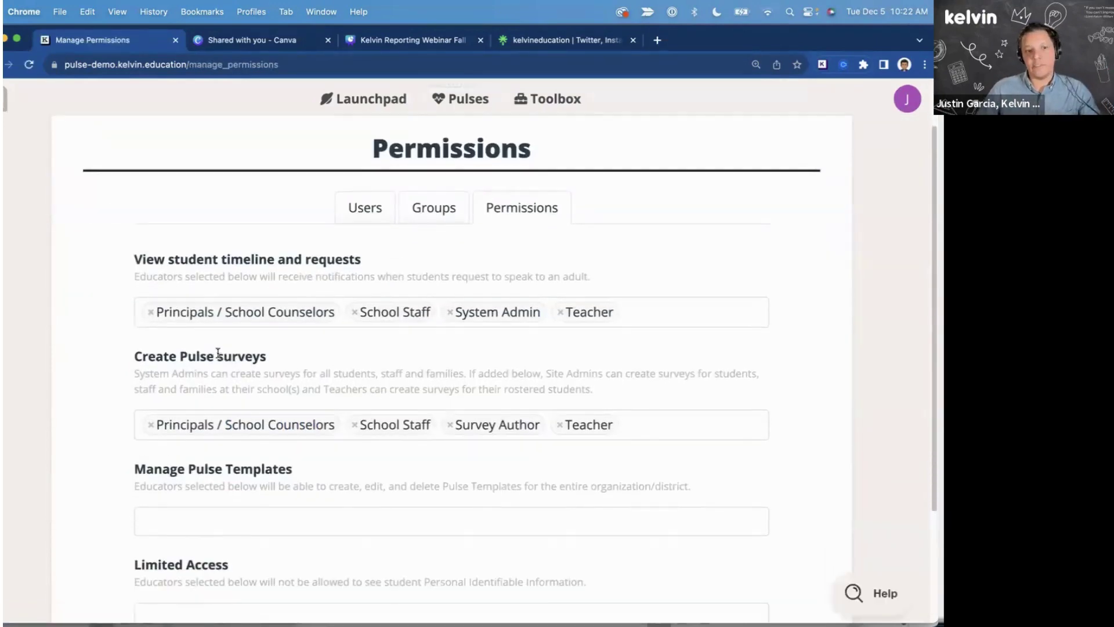
scroll(217, 353, down, 1)
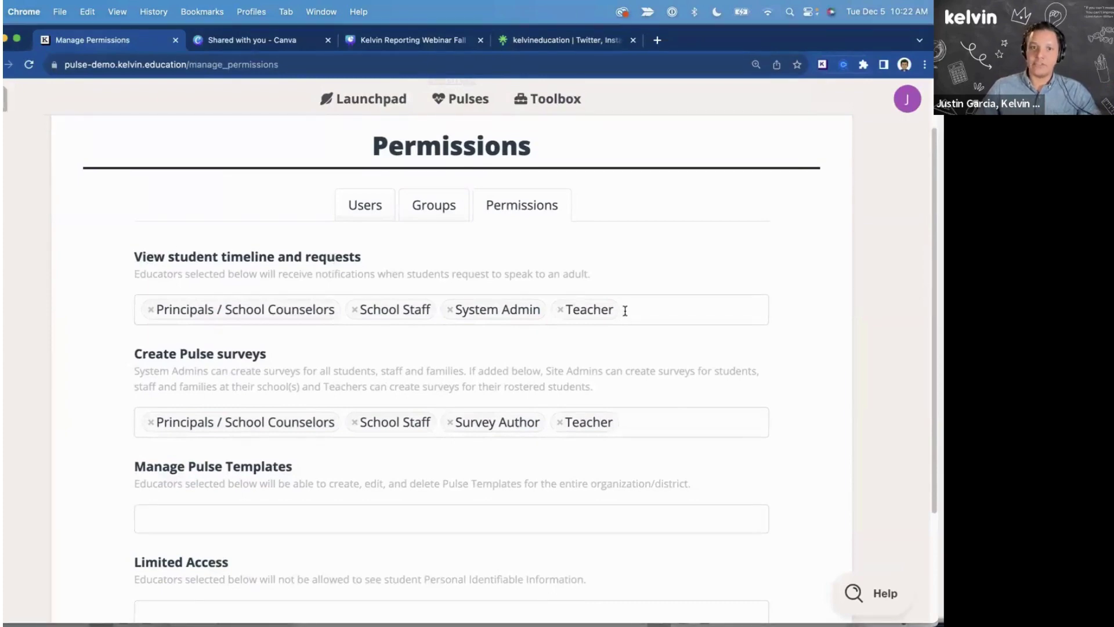
click(558, 310)
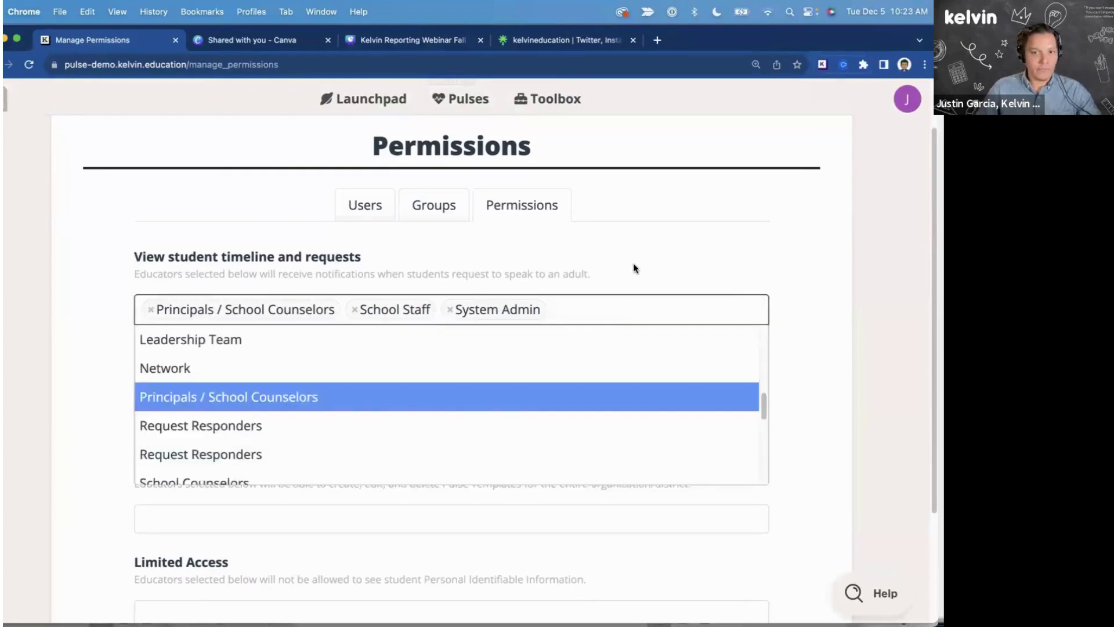
click(633, 264)
Add Teacher to the Limited Access permission and save the permissions.
scroll(517, 368, down, 3)
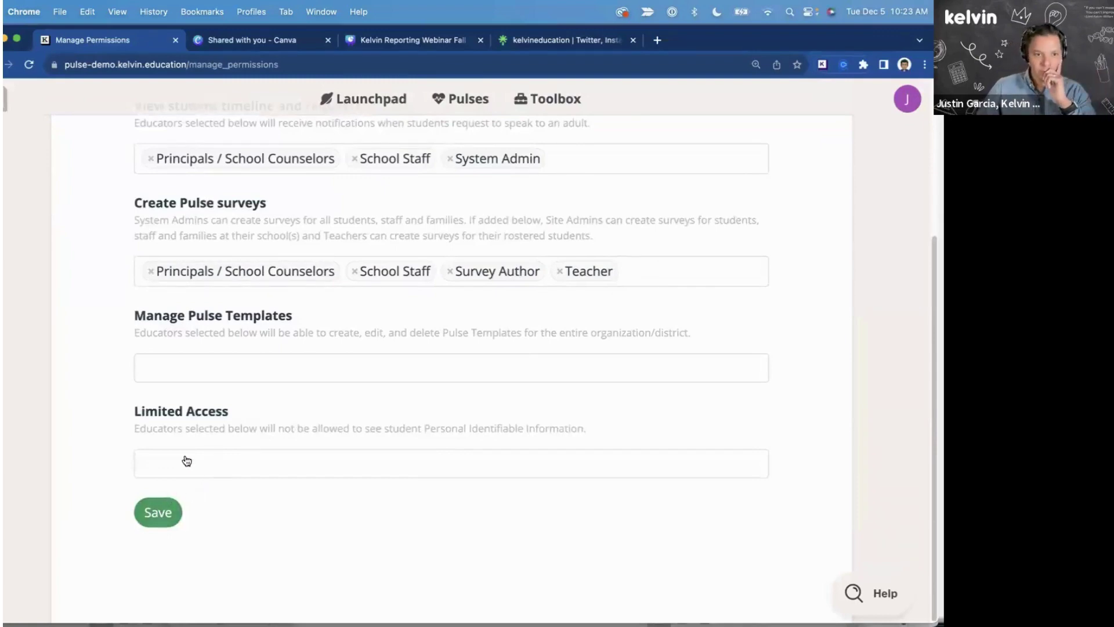
click(165, 468)
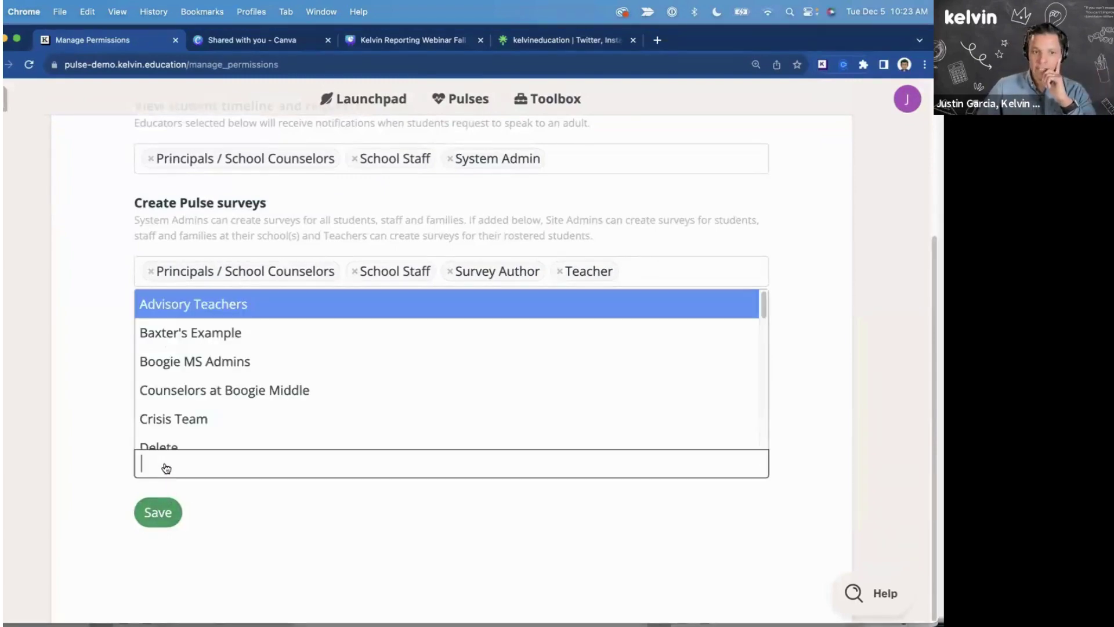
click(80, 452)
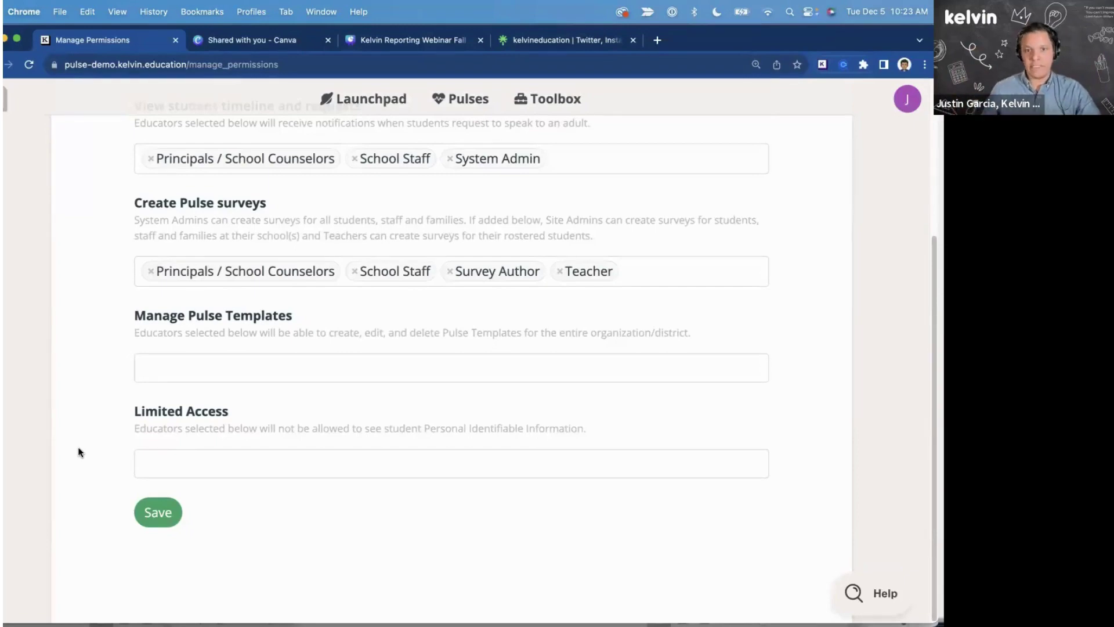
click(208, 464)
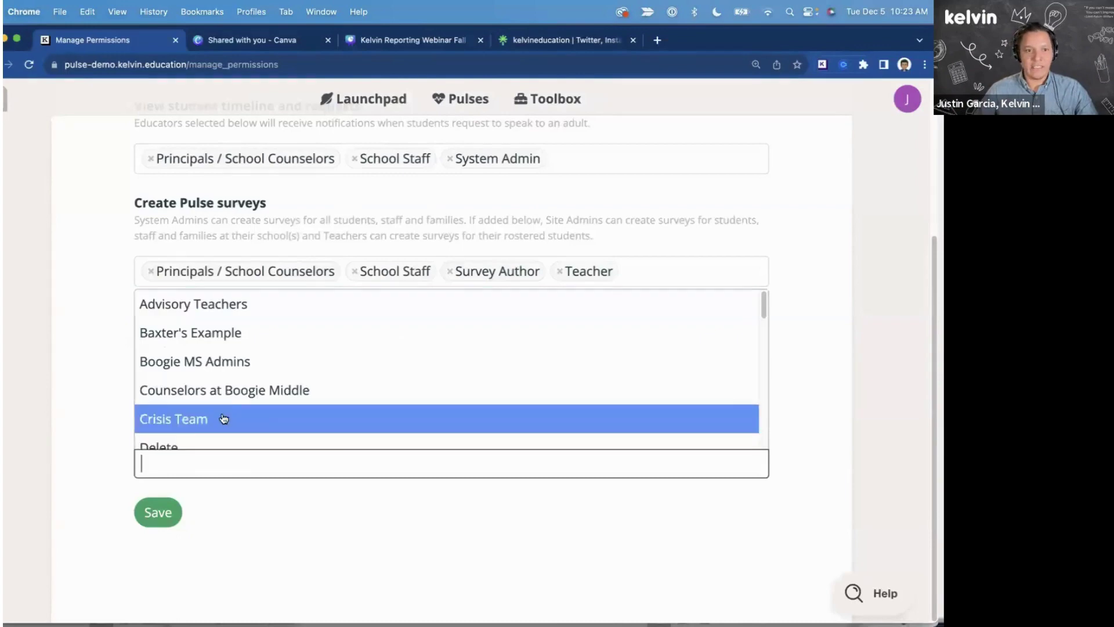
scroll(231, 377, down, 5)
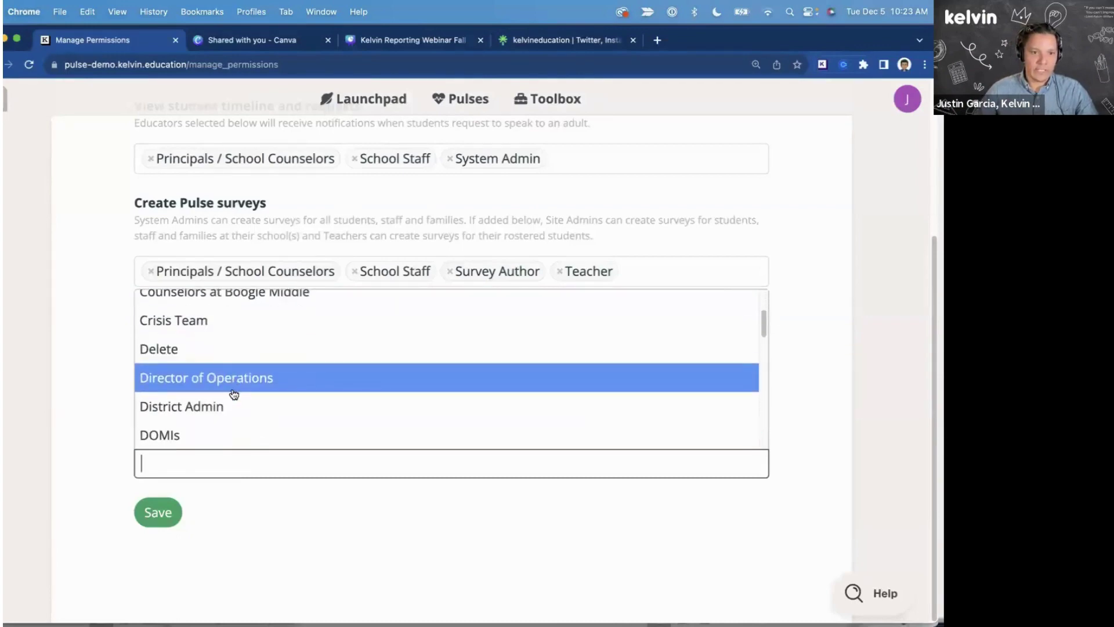
text(teac)
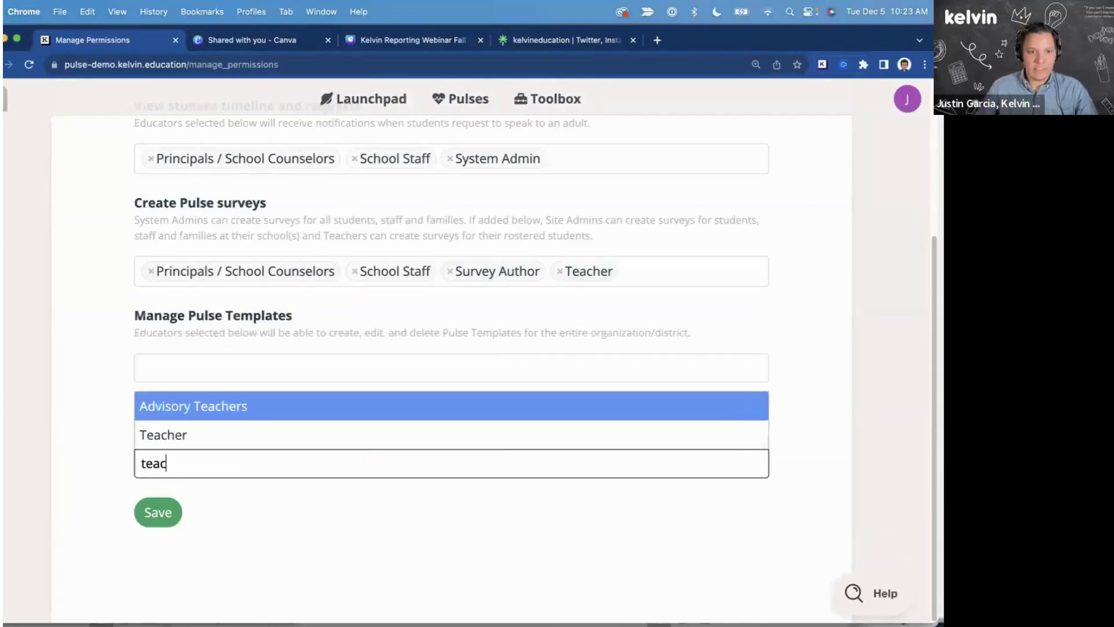
click(203, 428)
click(57, 421)
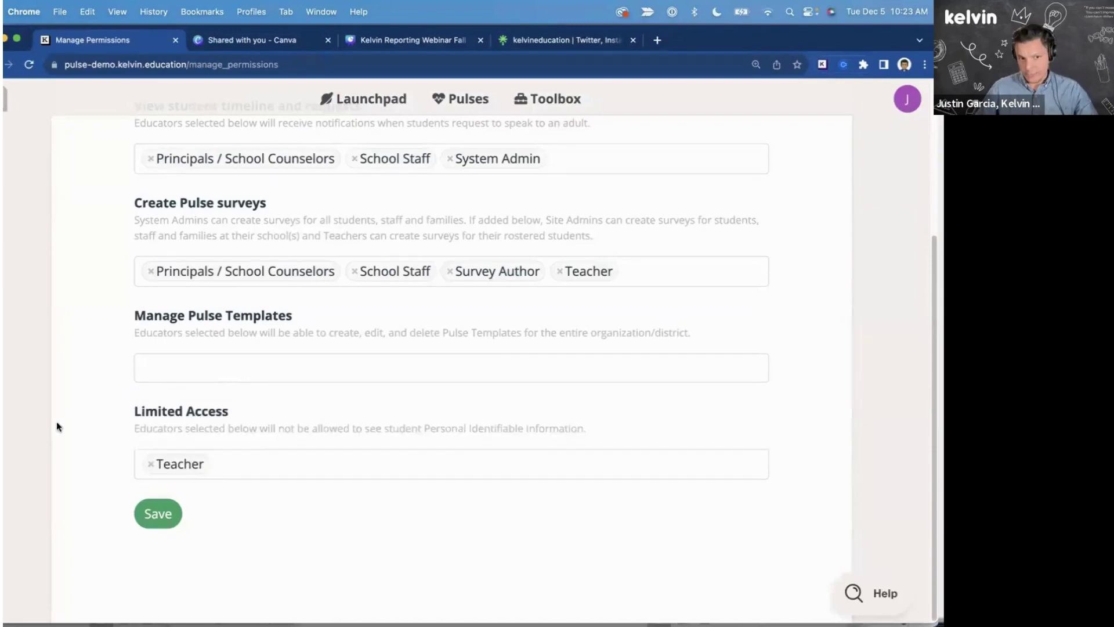
click(162, 514)
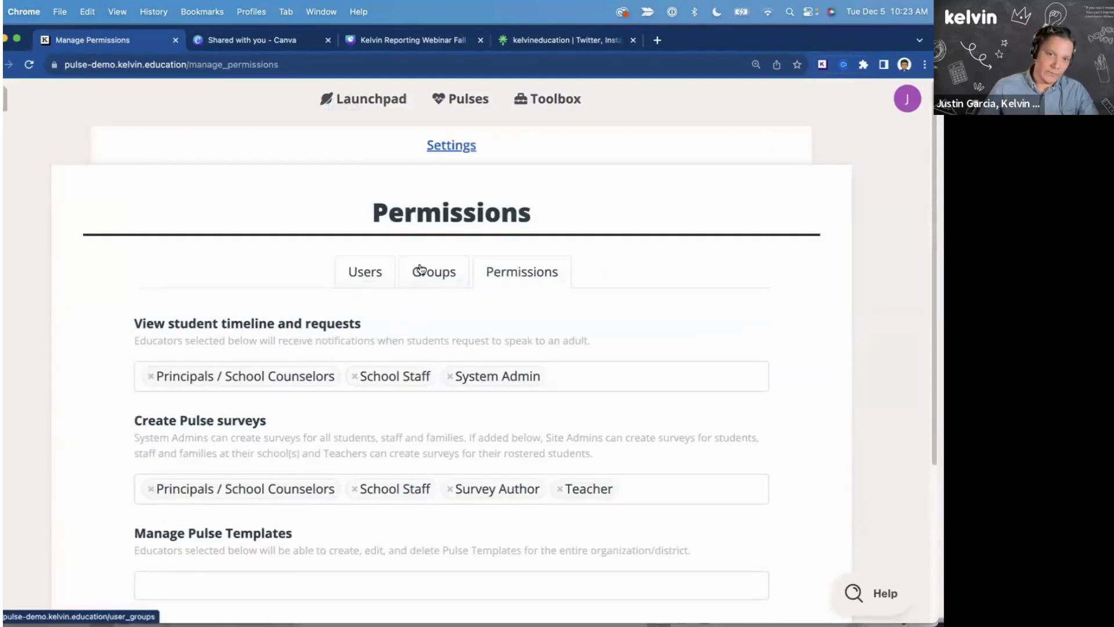
Return to the Launchpad and open the Participation report of the Social Emotional Wellness (SEW) Monthly Survey.
click(389, 113)
scroll(462, 329, down, 6)
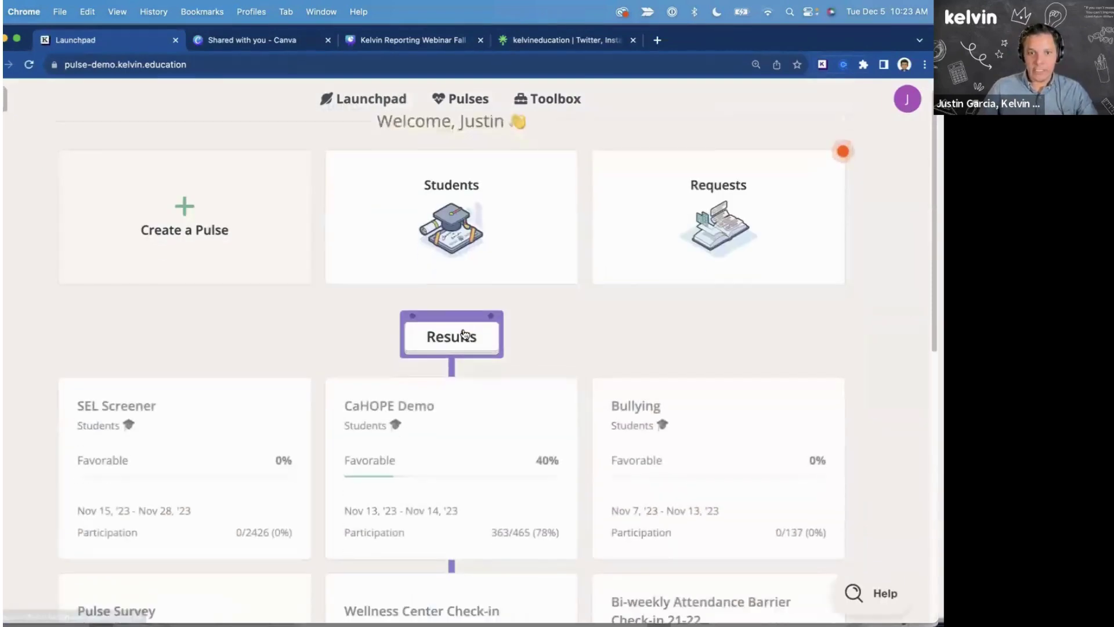
click(462, 534)
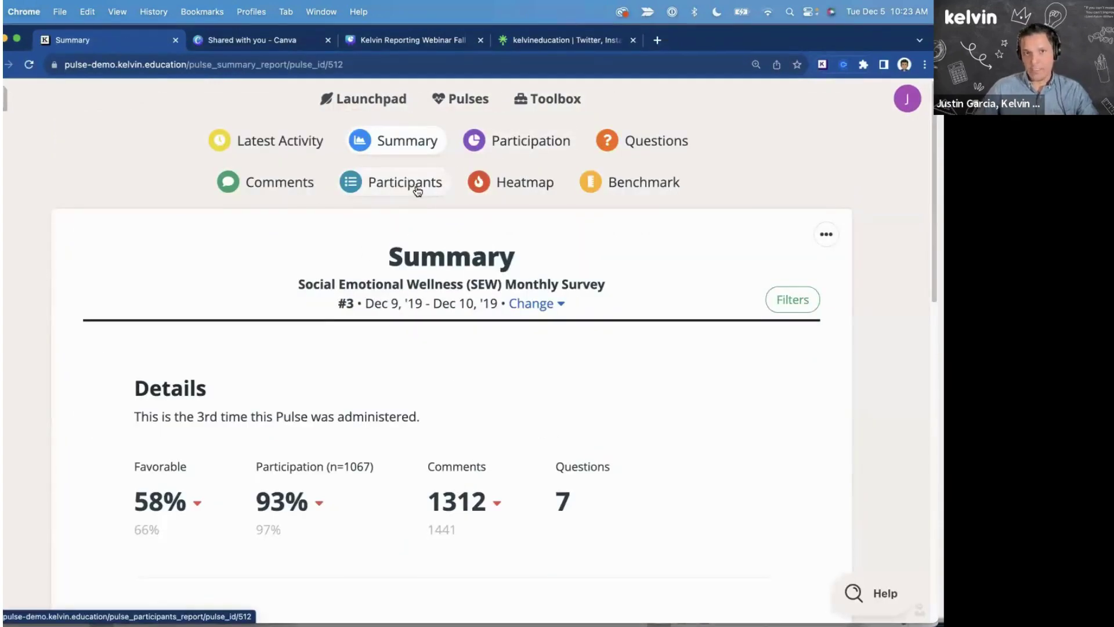
click(484, 152)
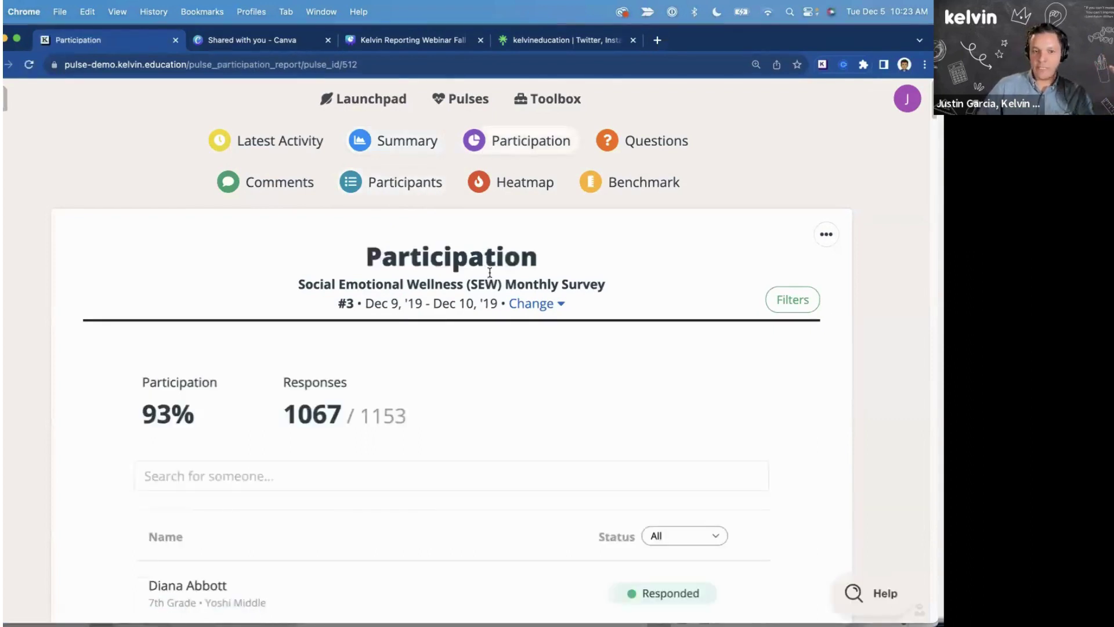
Limit the participation list to students with the No response status and review it.
scroll(489, 272, down, 2)
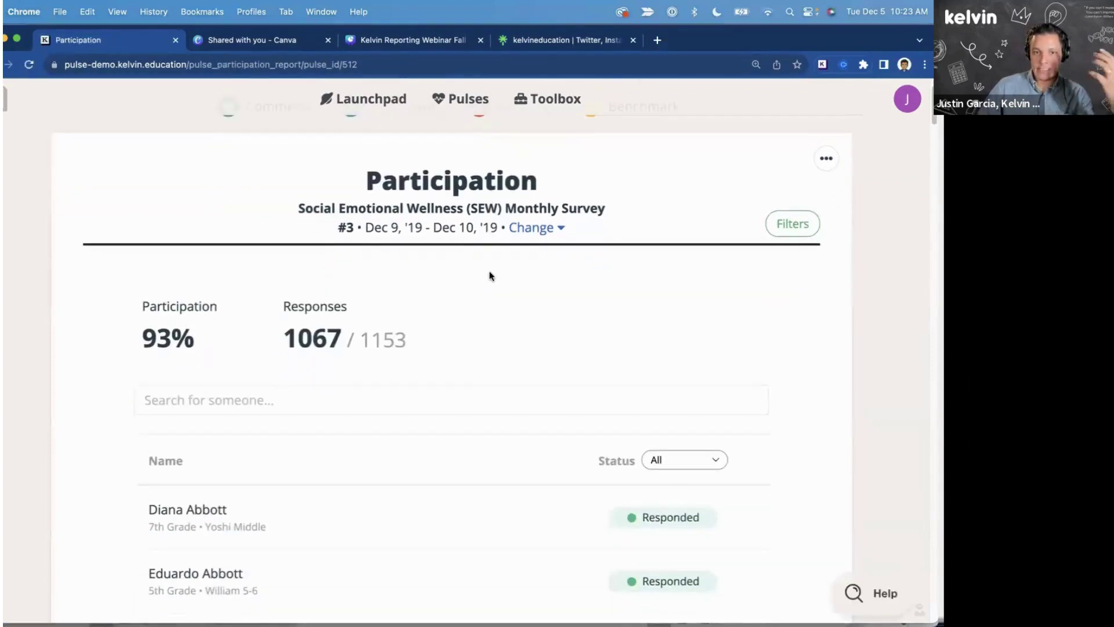
scroll(522, 296, down, 2)
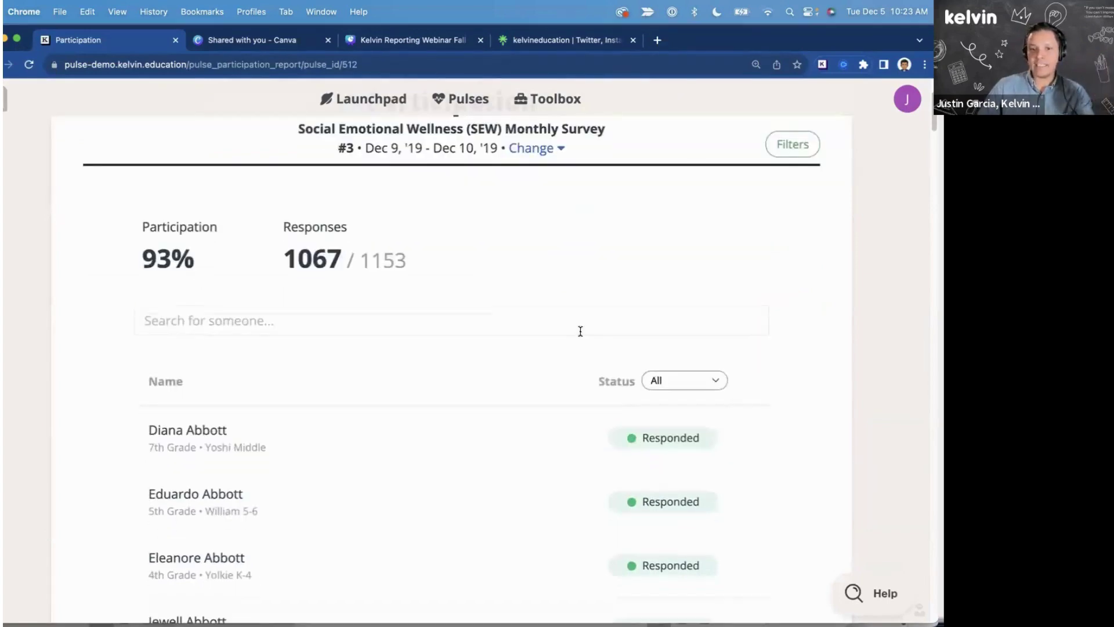
click(682, 381)
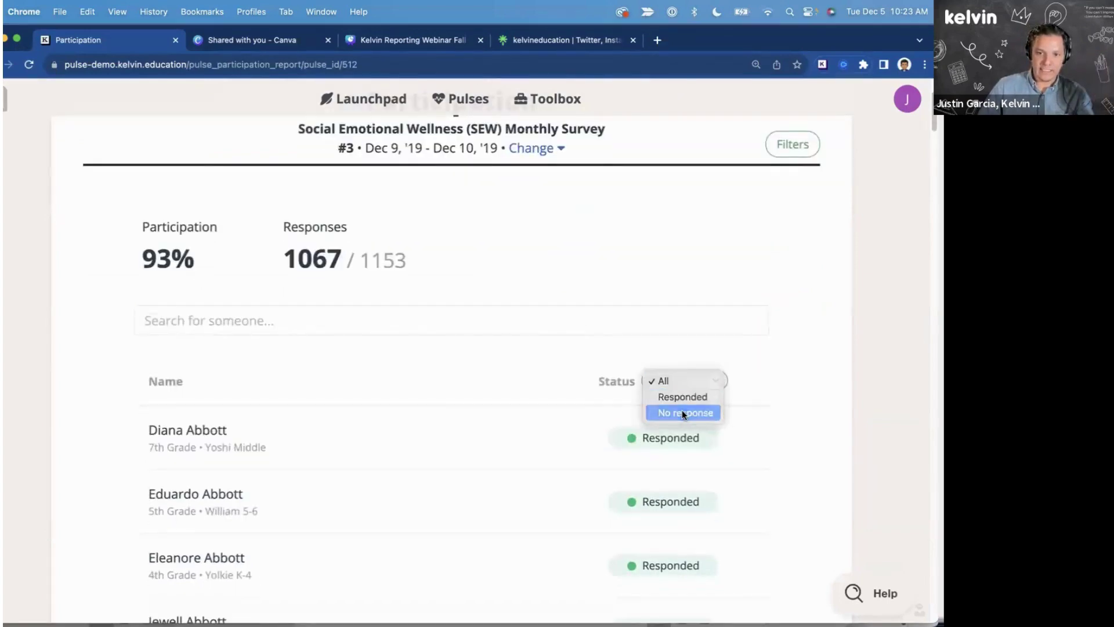
click(681, 410)
scroll(681, 410, down, 5)
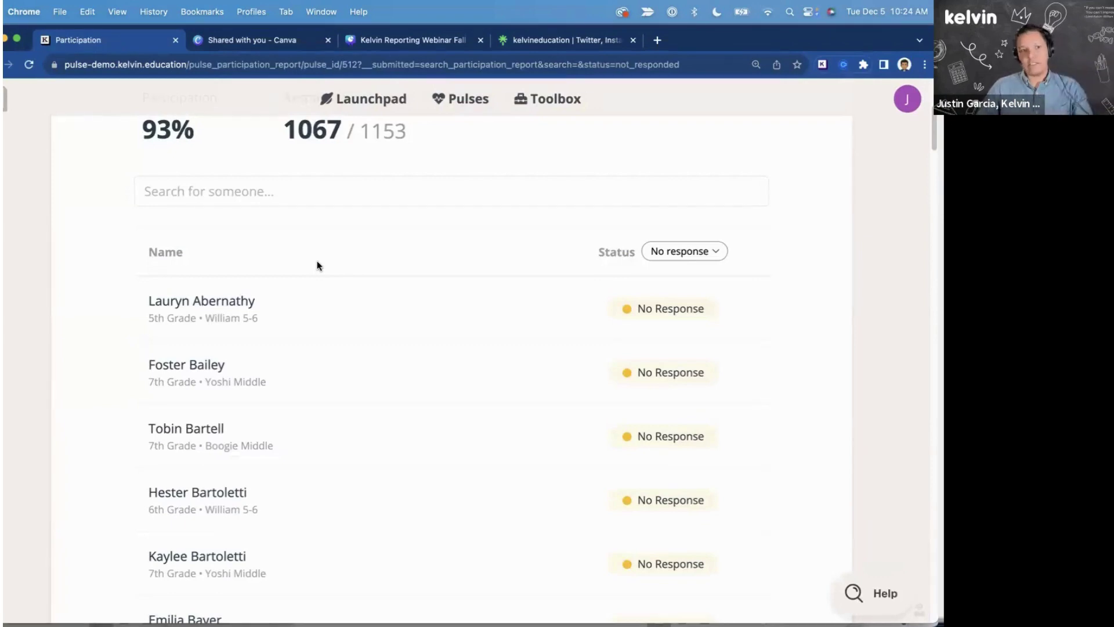
scroll(317, 266, up, 3)
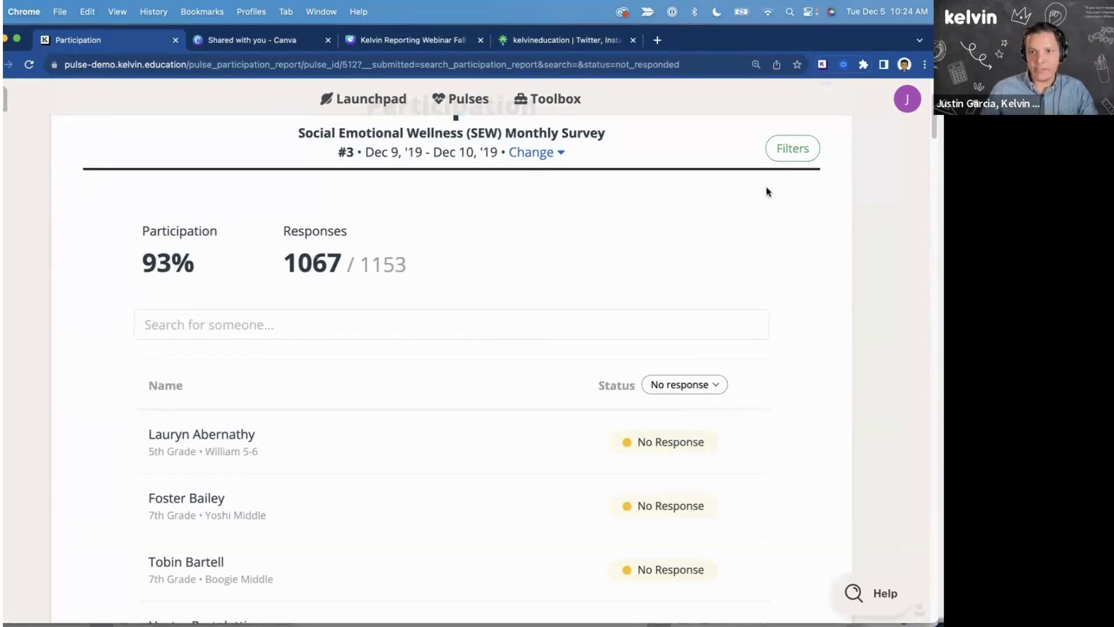
Filter the Participation report by the race Black or African American and review the listed students.
click(791, 149)
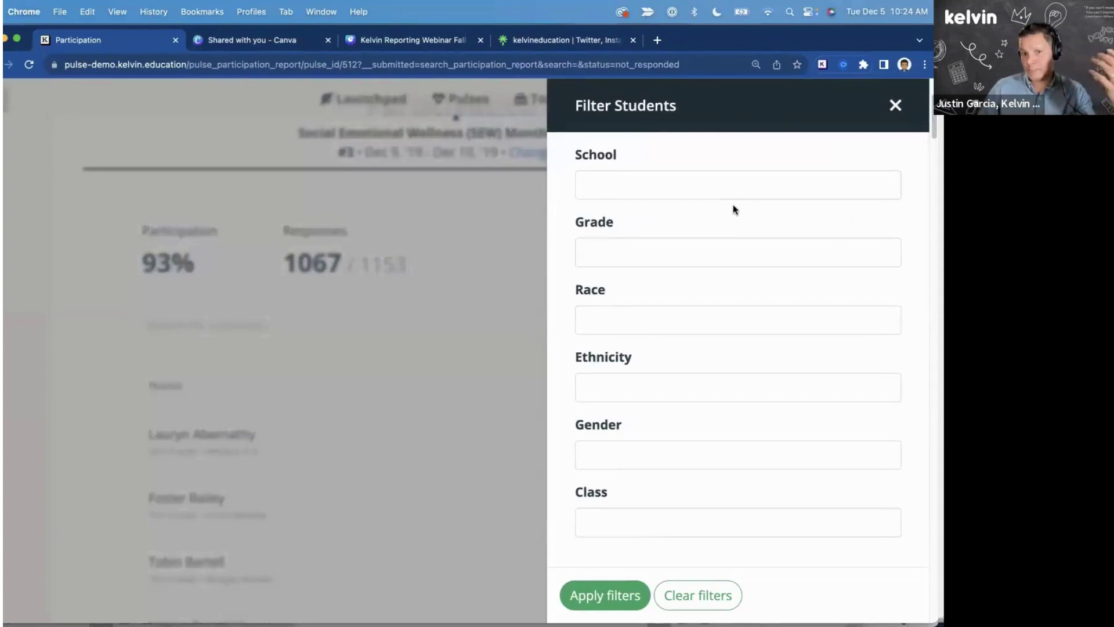
click(641, 330)
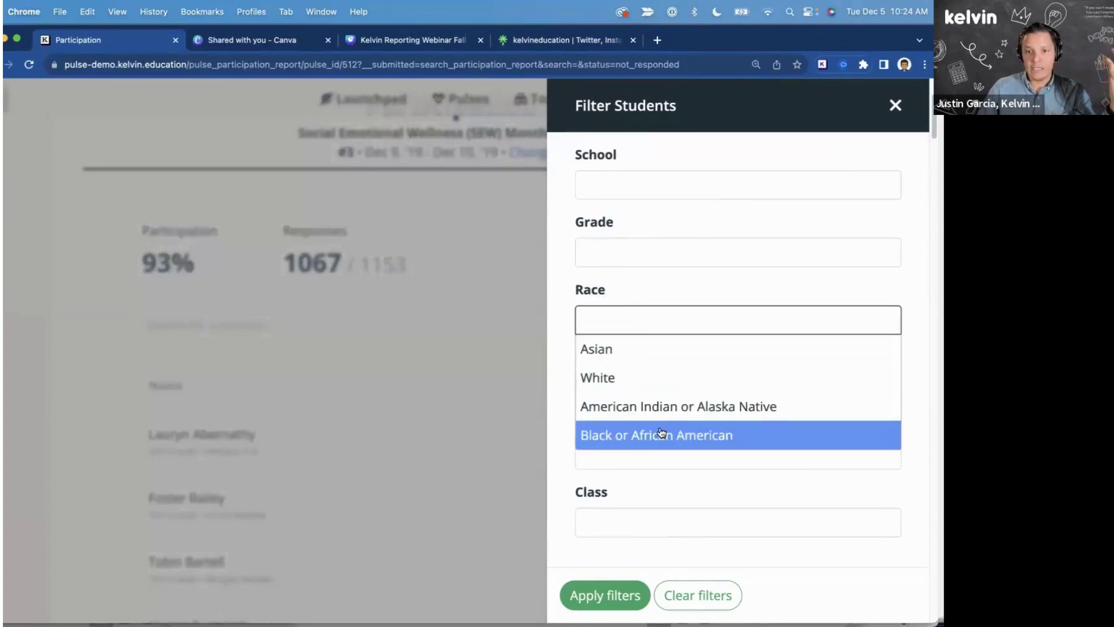
click(685, 435)
click(558, 333)
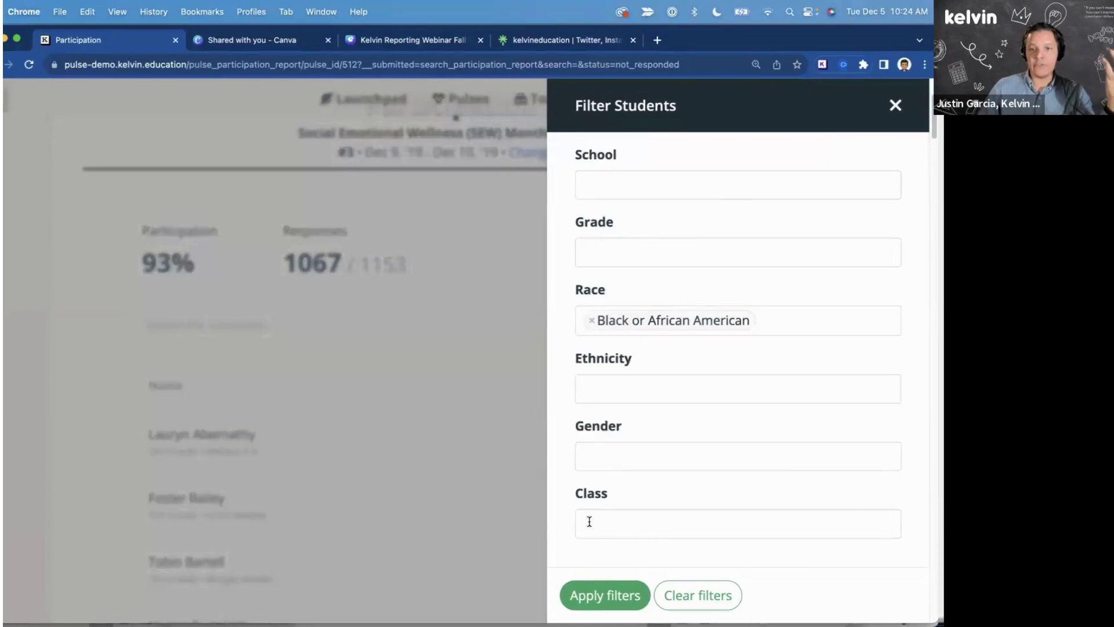
click(608, 595)
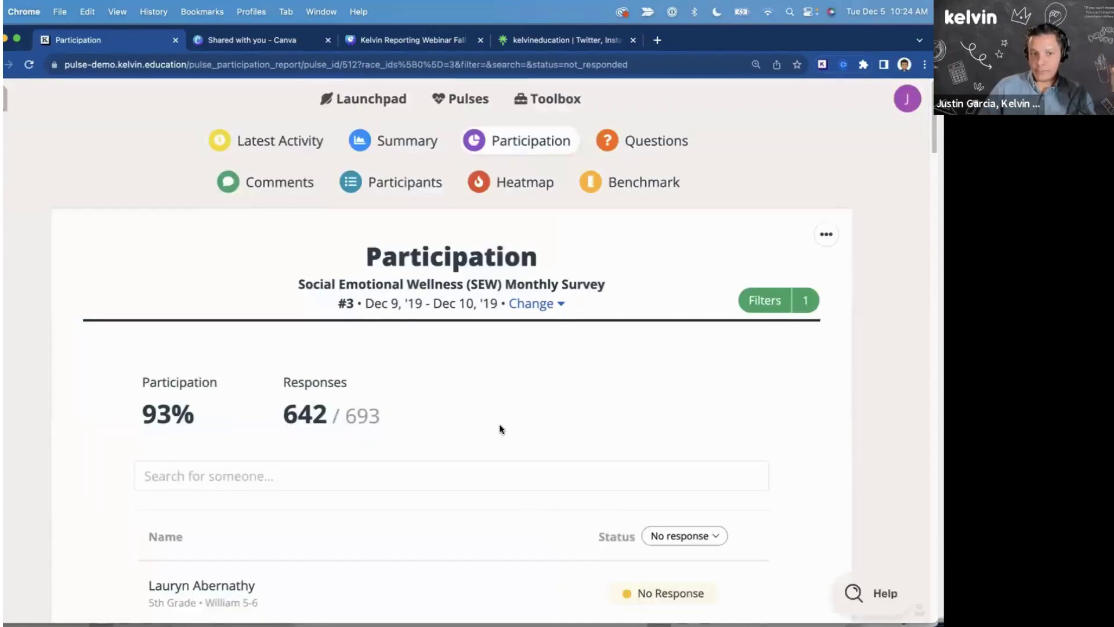
scroll(500, 429, down, 3)
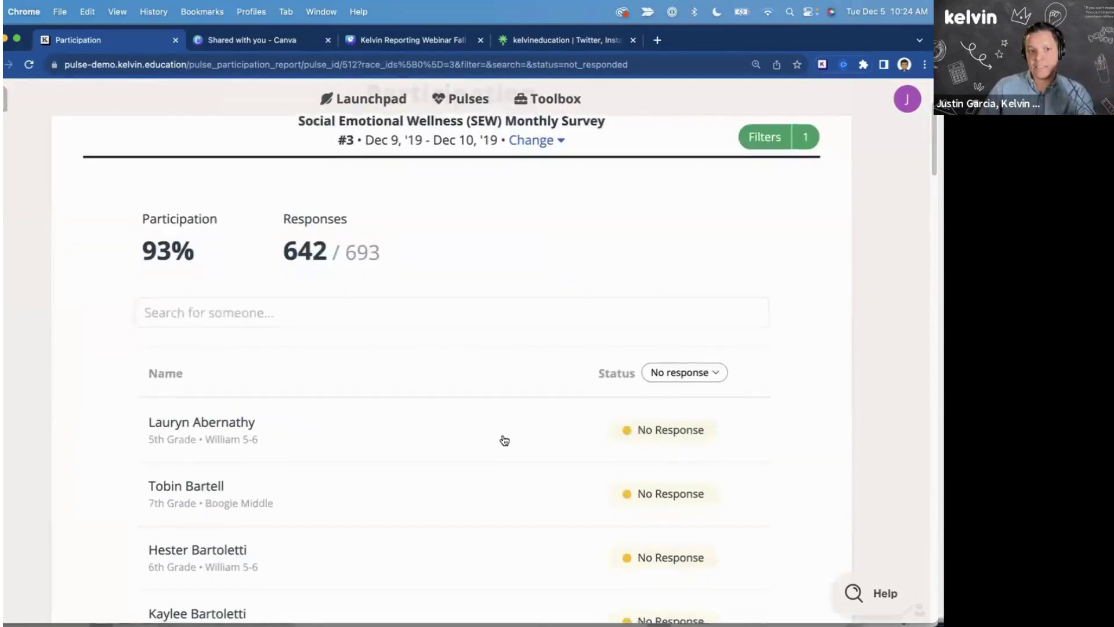
Review the non-responding students and highlight the participation rate in the filtered Participation report.
scroll(500, 435, down, 4)
scroll(475, 440, up, 6)
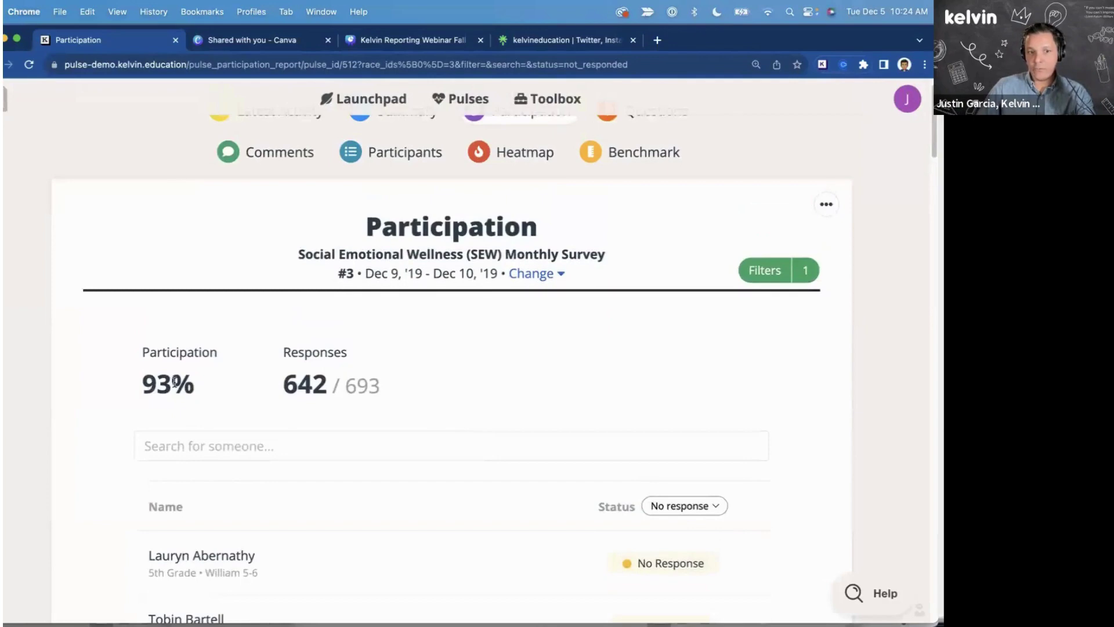
drag(152, 383, 200, 390)
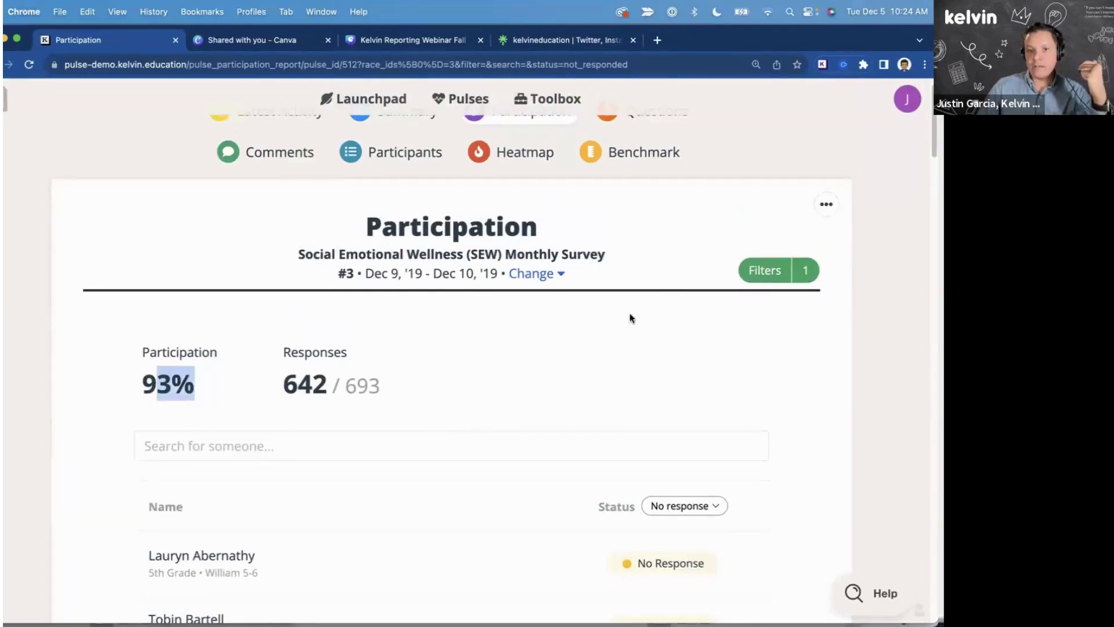
Try to remove the Black or African American race filter from the Participation report.
click(752, 274)
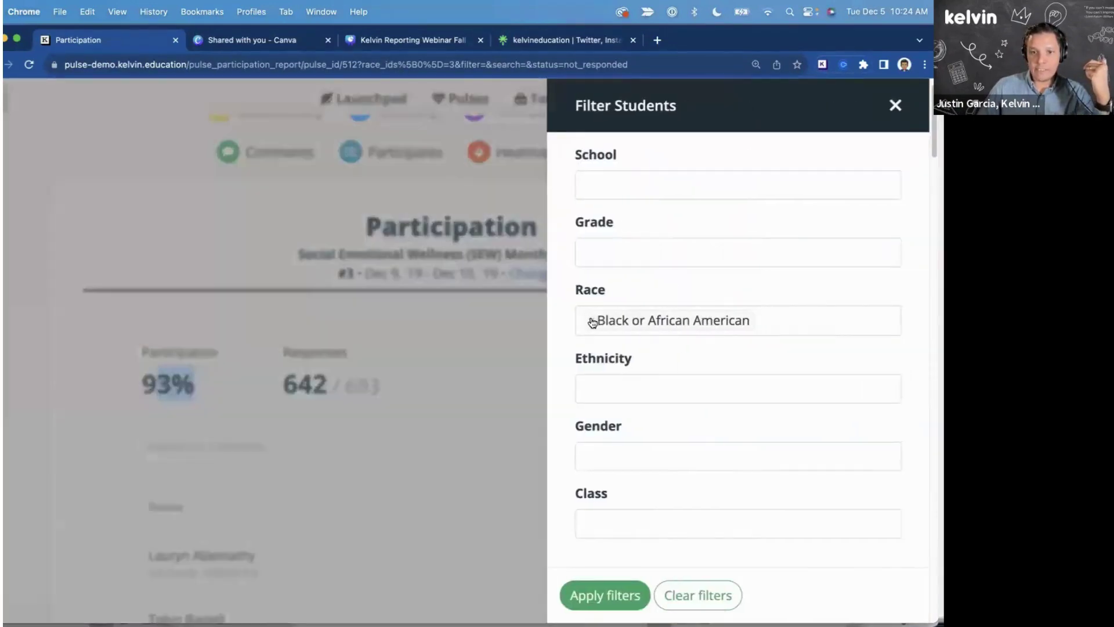
click(590, 320)
click(563, 253)
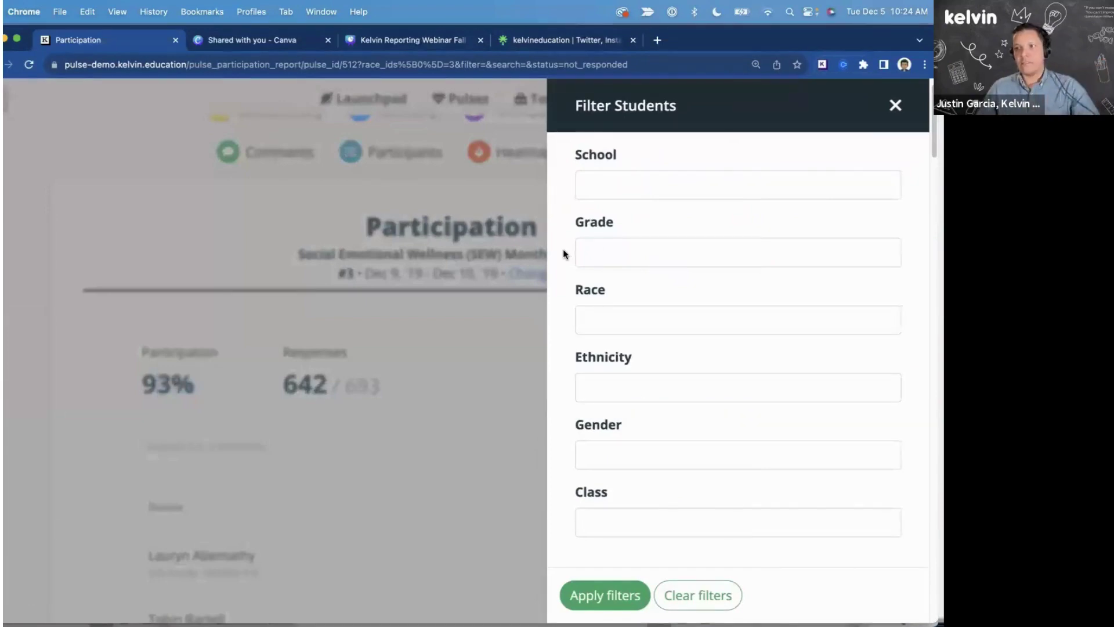
click(500, 250)
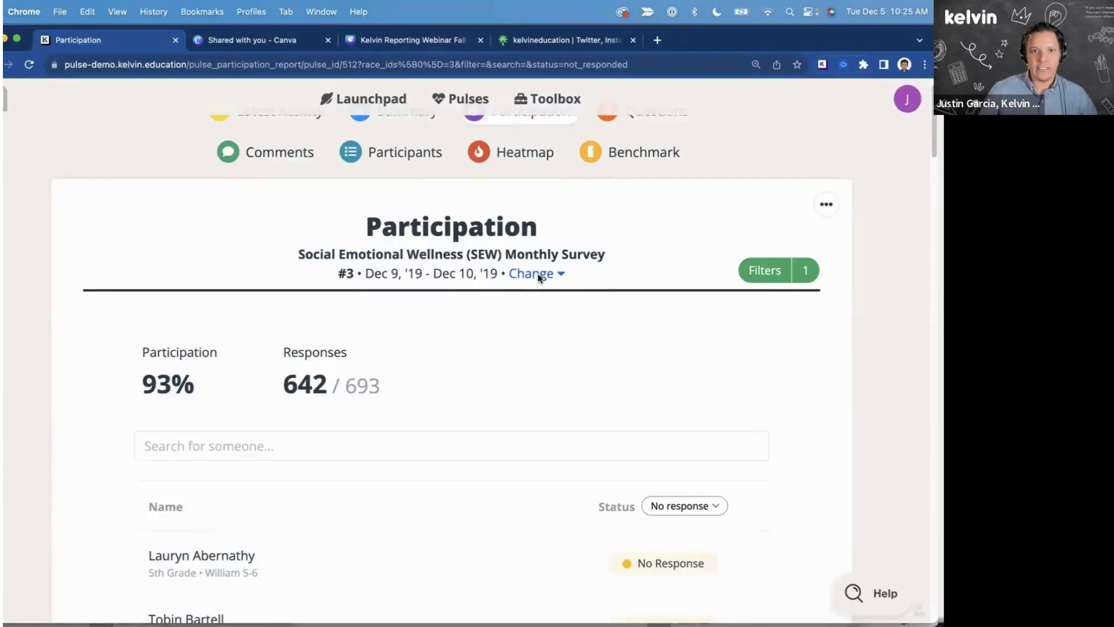
View the survey's Summary report, followed by its Heatmap report.
scroll(586, 285, up, 1)
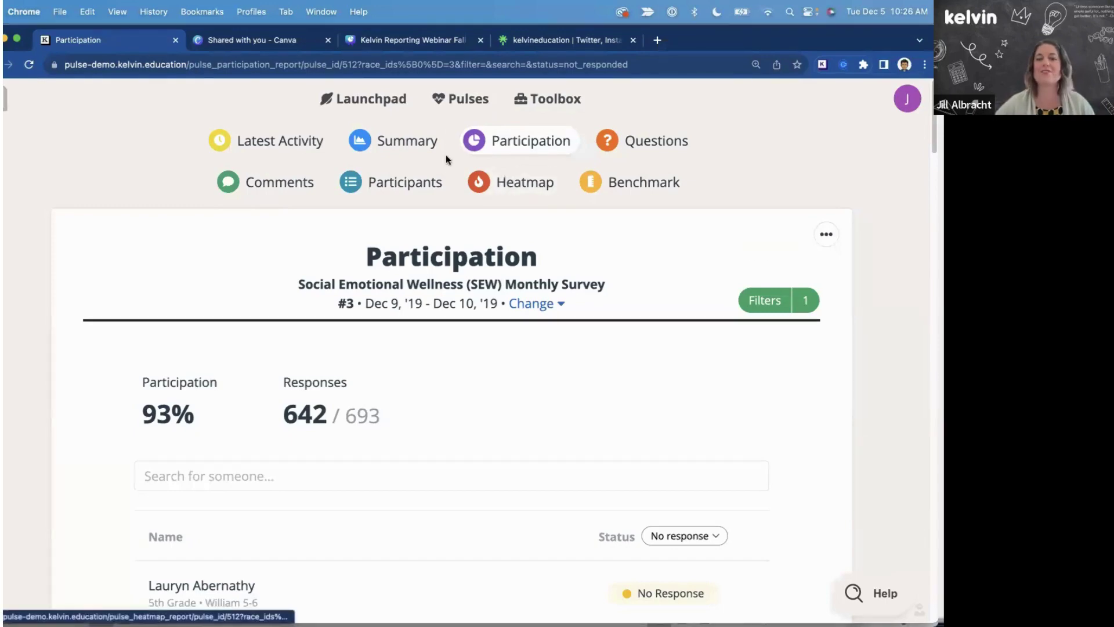
click(408, 155)
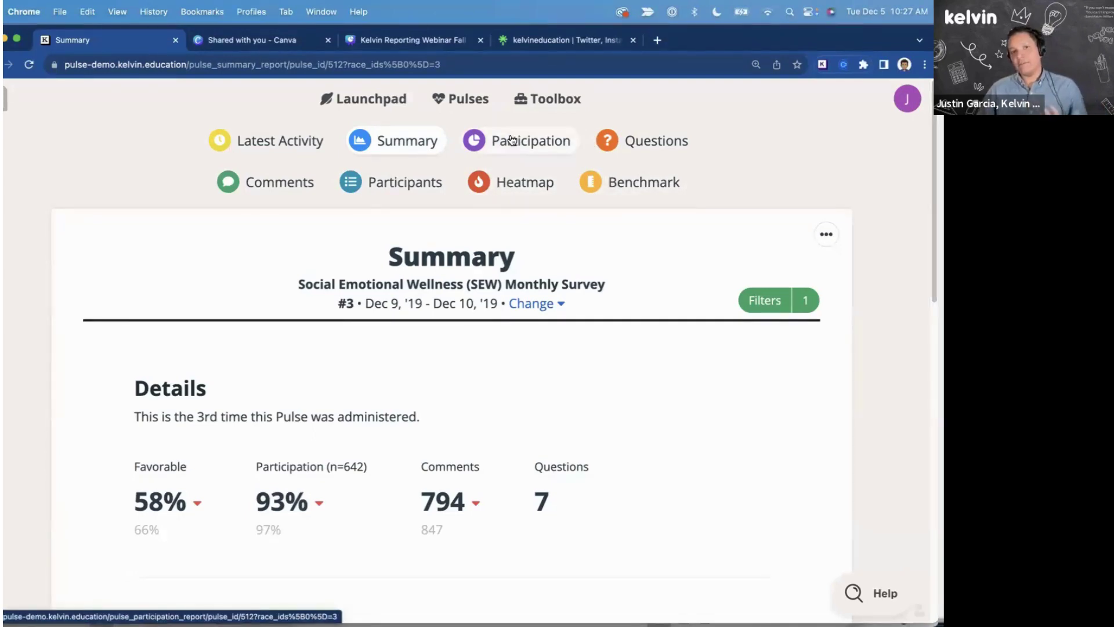
click(512, 186)
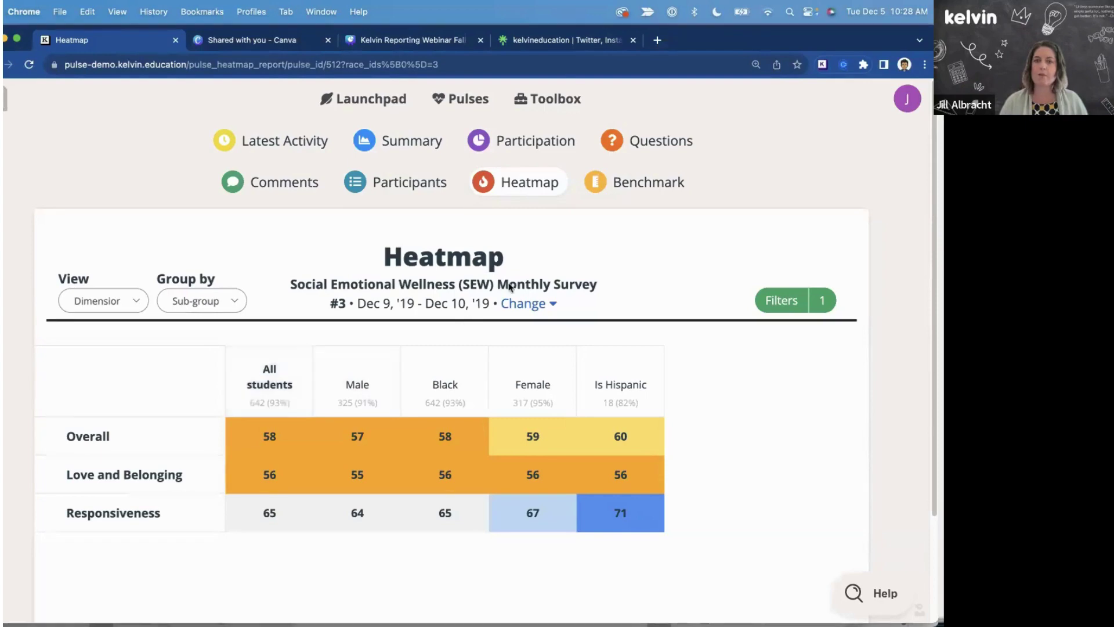
Open the list of user groups from the organization settings.
click(908, 99)
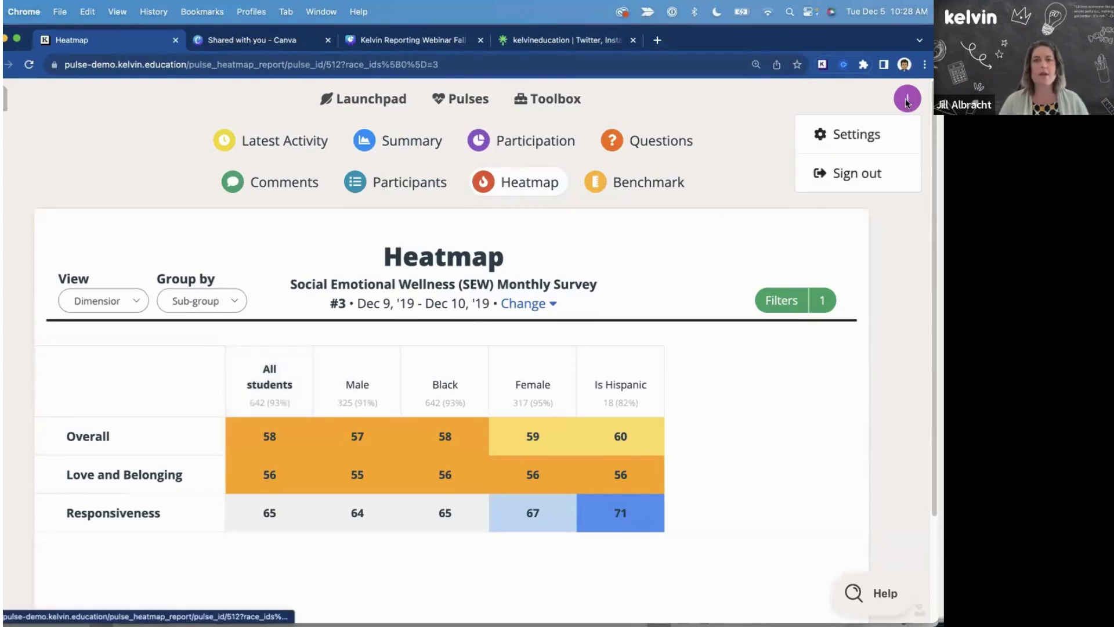
click(868, 135)
scroll(453, 369, down, 4)
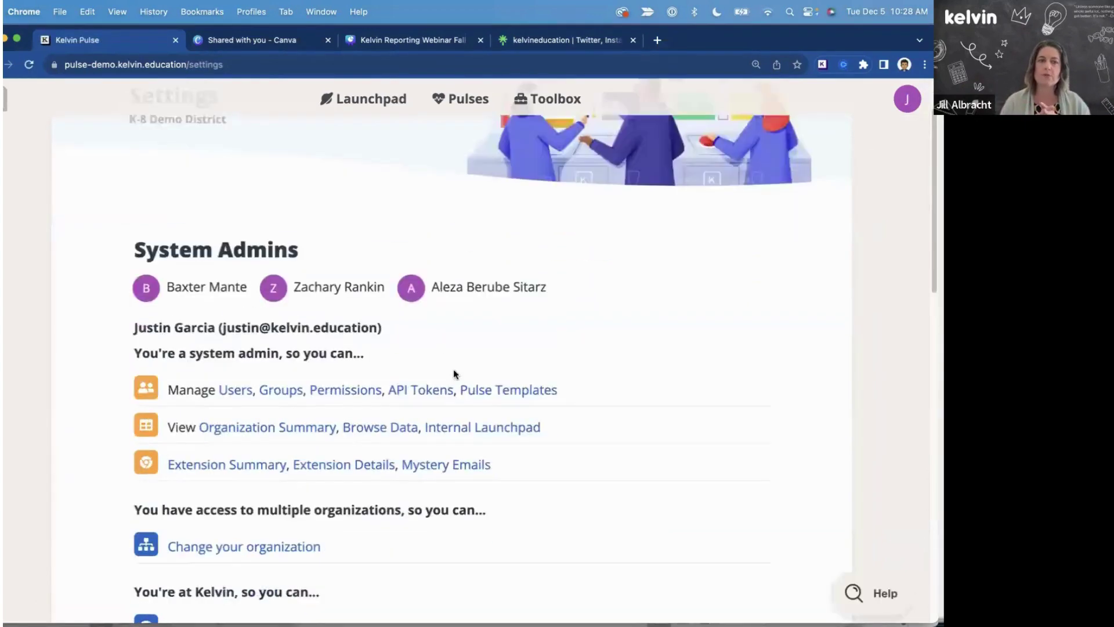
click(282, 323)
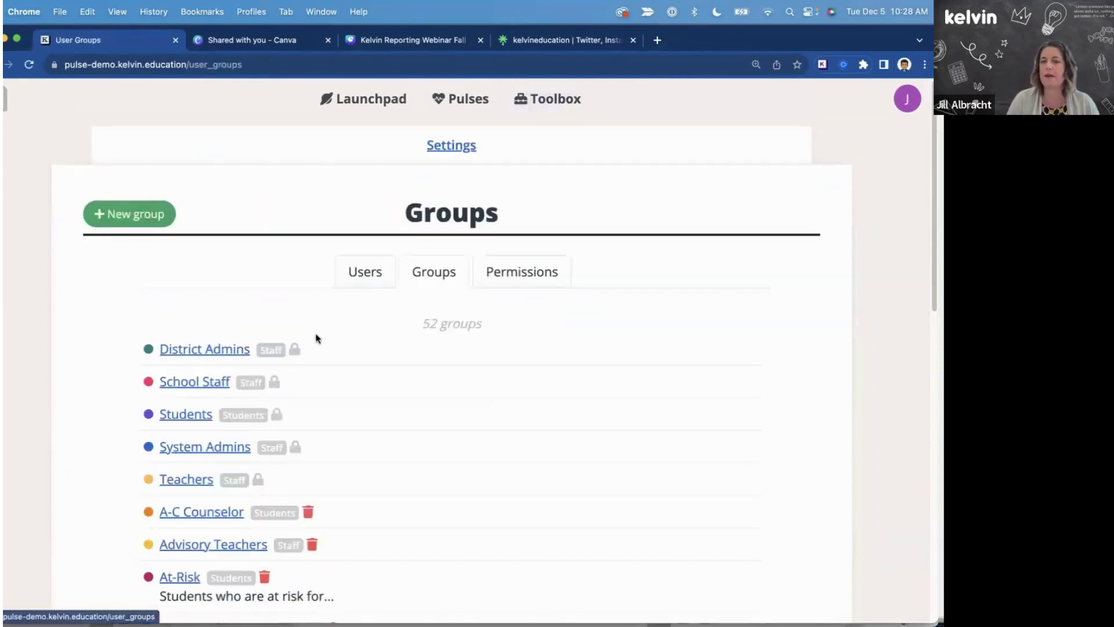
click(138, 214)
click(135, 249)
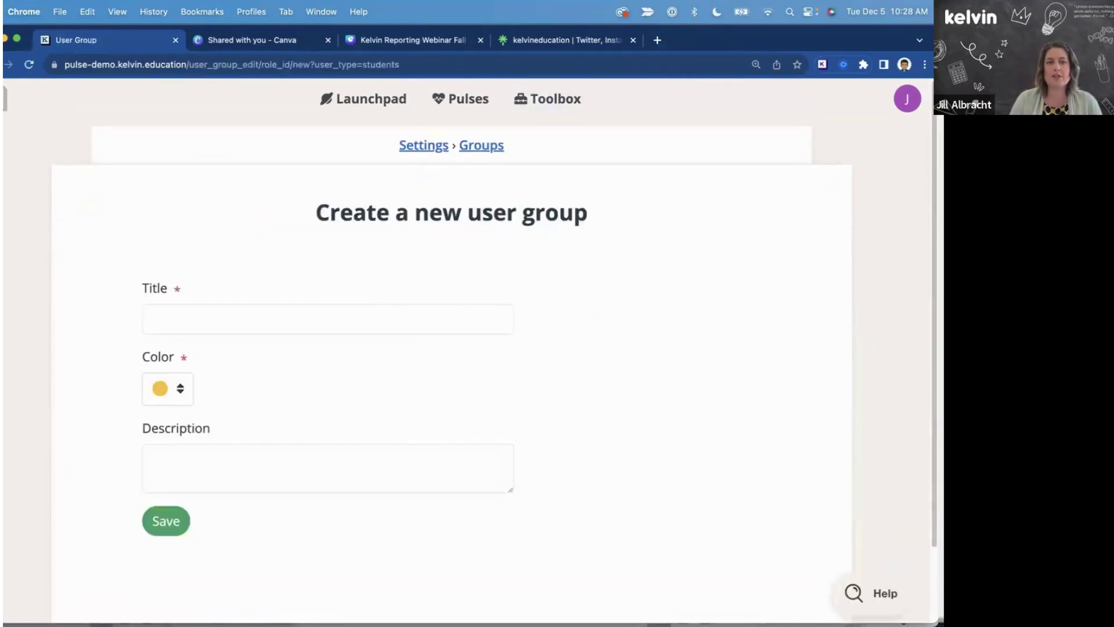
key(super+bracketleft)
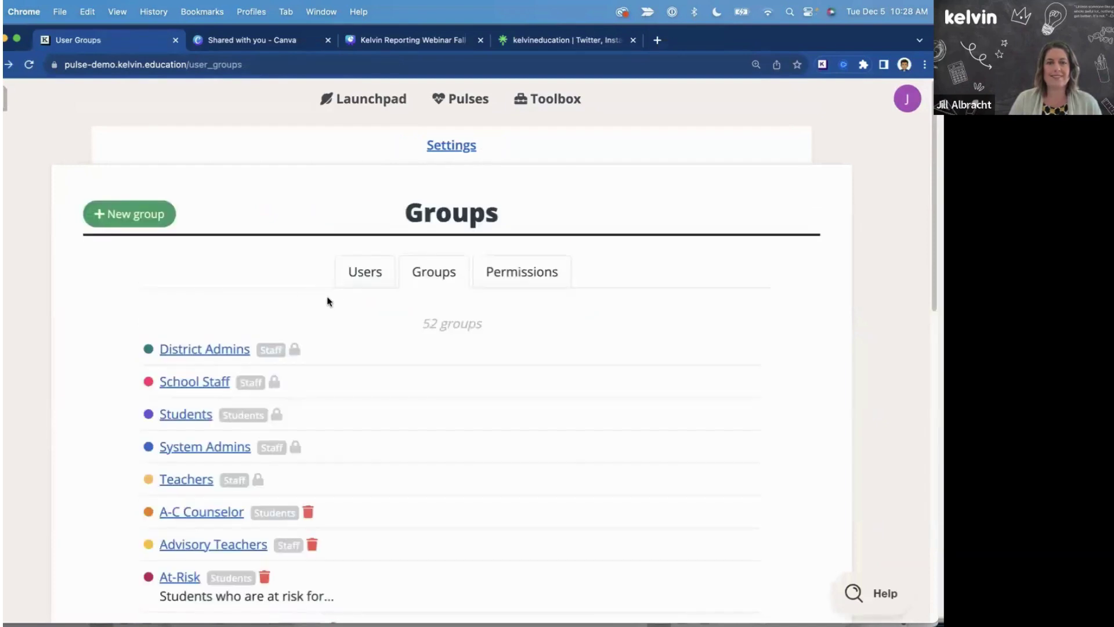
Find the At-Risk student group among the user groups and open it.
scroll(331, 301, down, 4)
scroll(335, 302, down, 3)
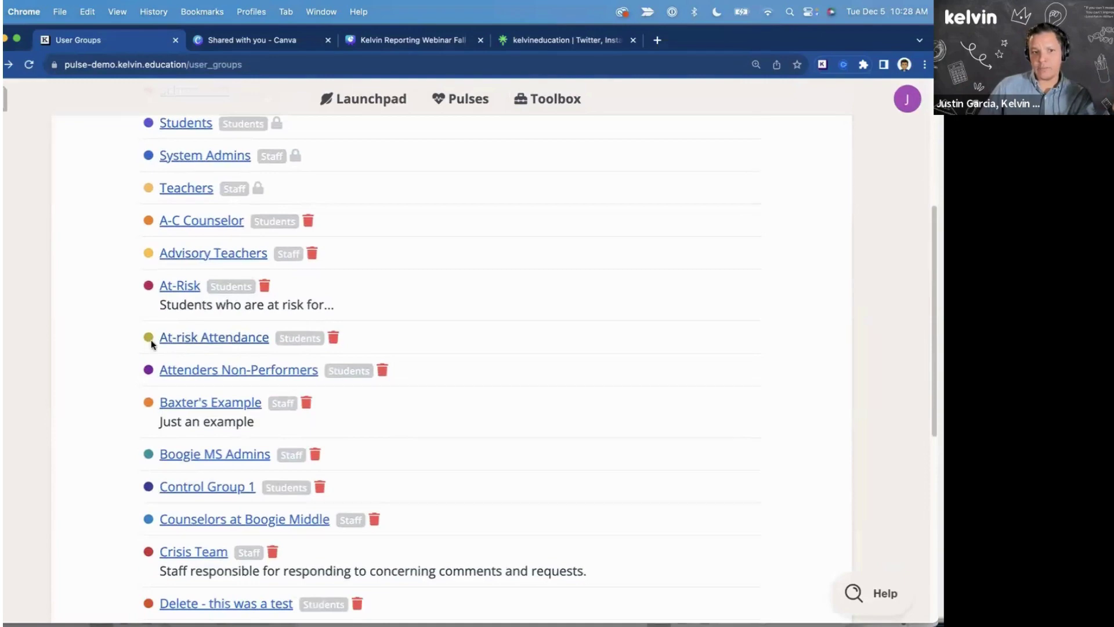
scroll(293, 358, down, 1)
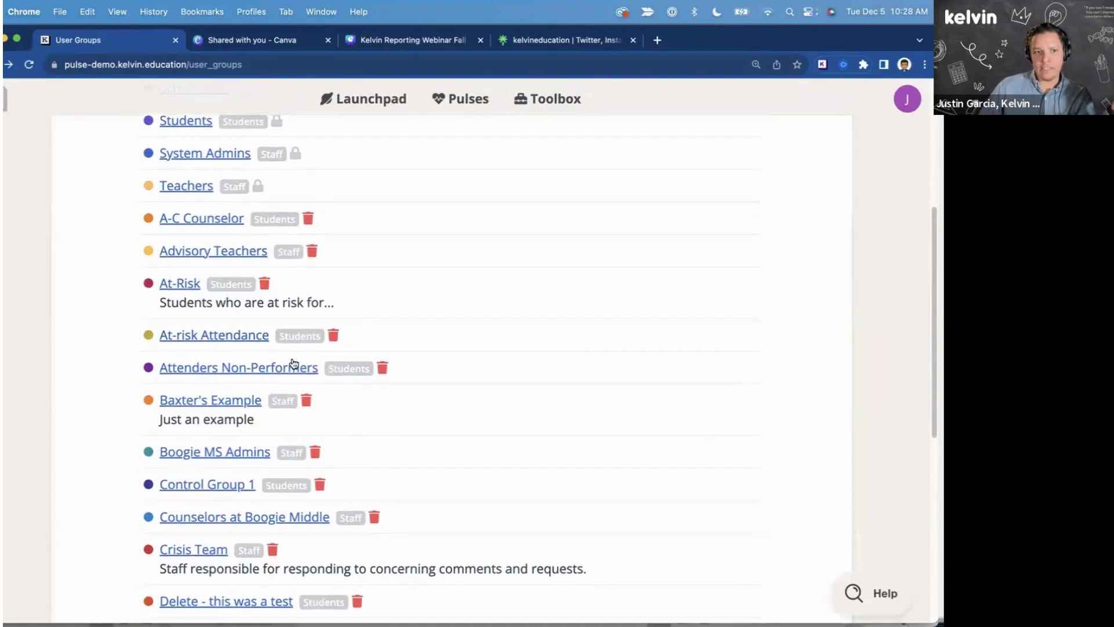
click(178, 285)
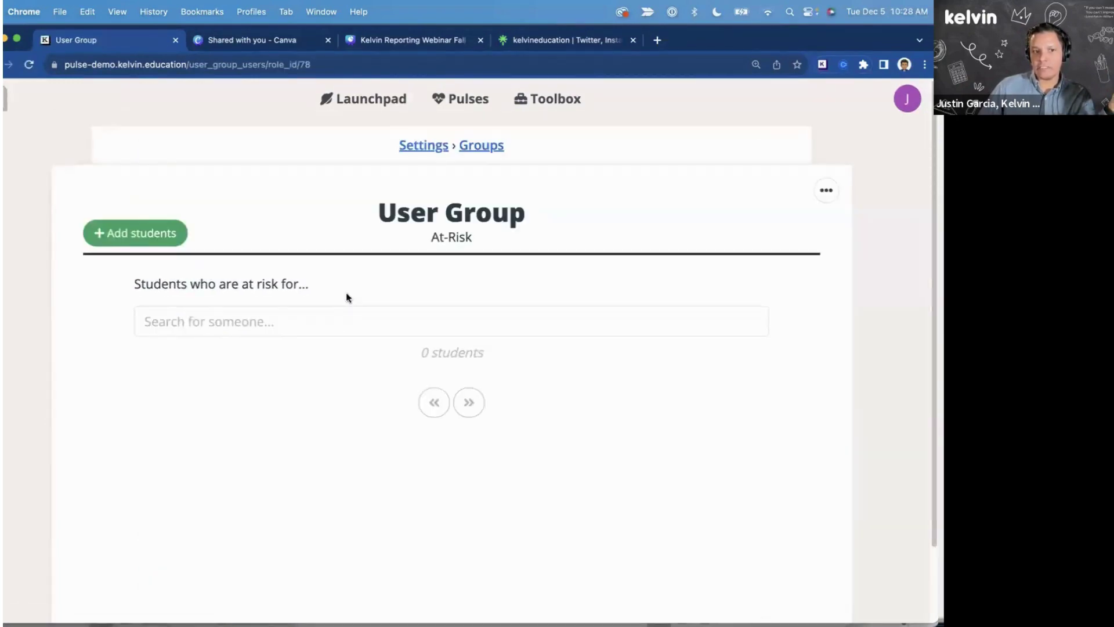
Add the first two students in the user list to the At-Risk group.
click(137, 233)
click(620, 185)
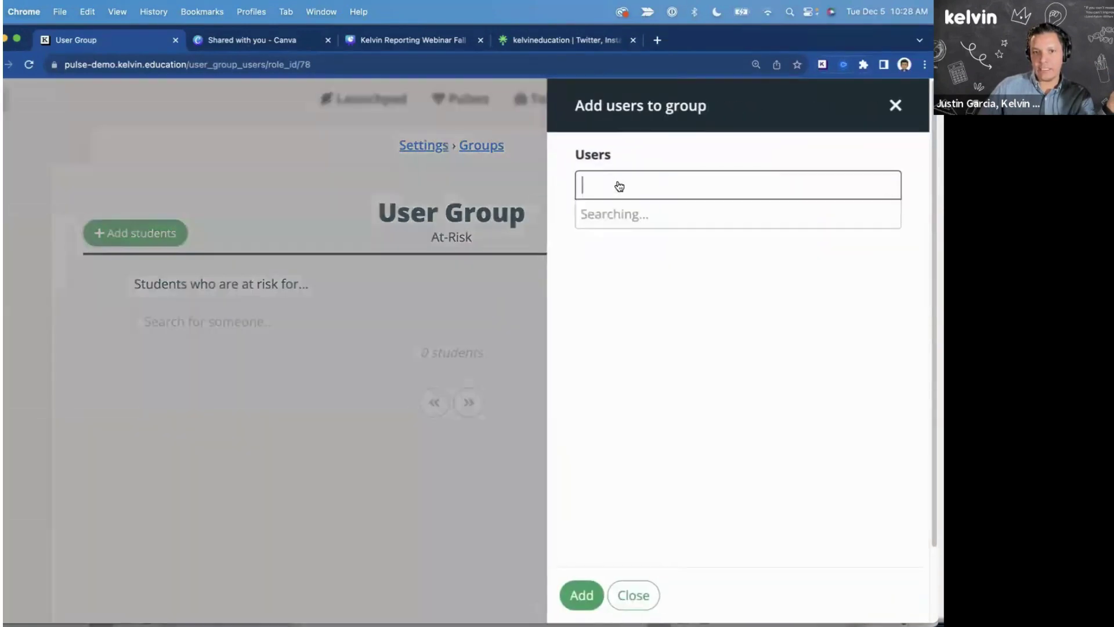
click(615, 227)
click(616, 244)
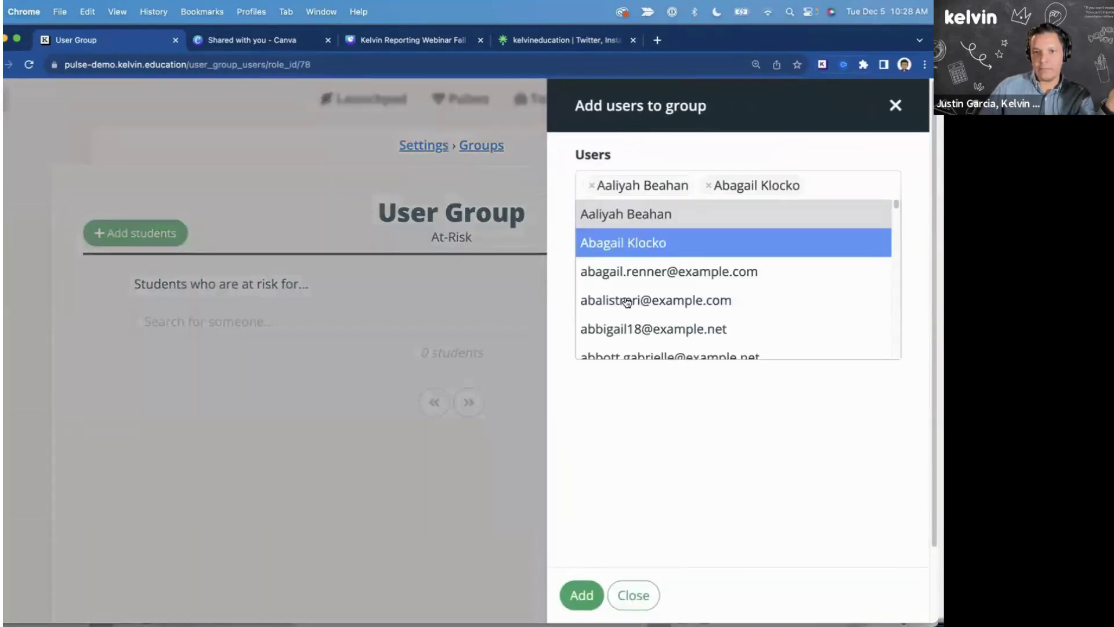
click(612, 441)
click(581, 594)
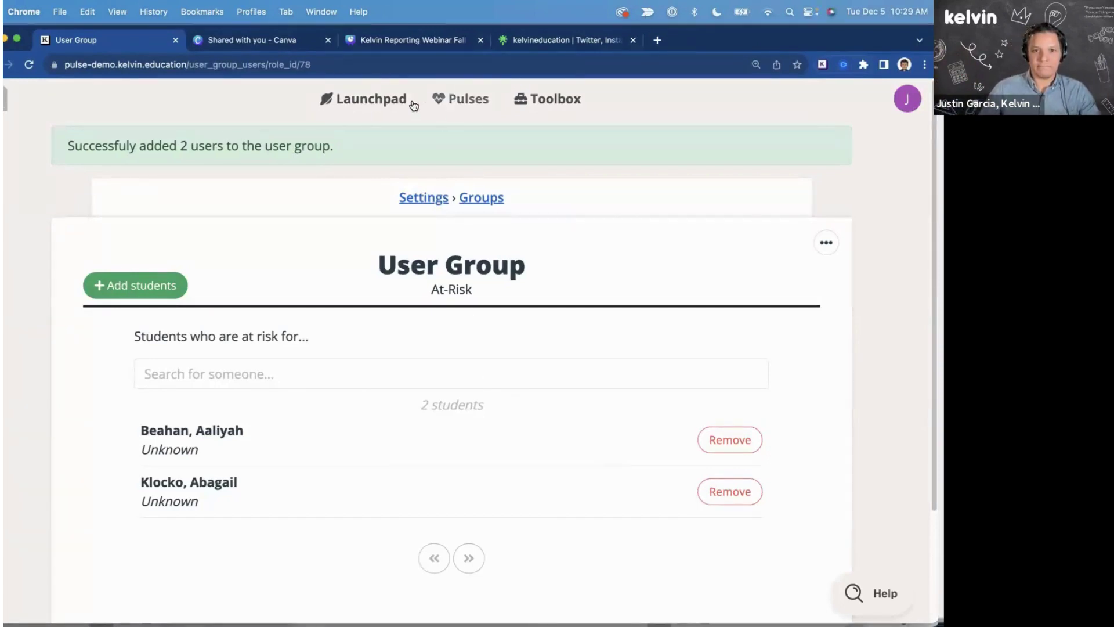
Return to the Launchpad and open the settings of the Social Emotional Wellness (SEW) Monthly Survey through its latest activity.
click(387, 102)
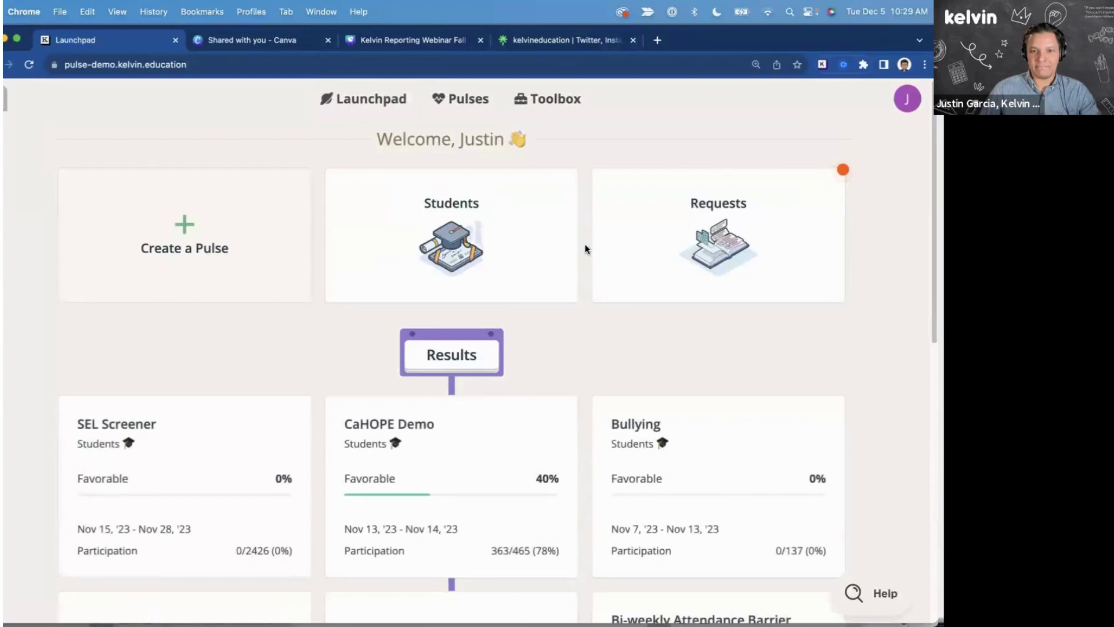
scroll(800, 174, down, 10)
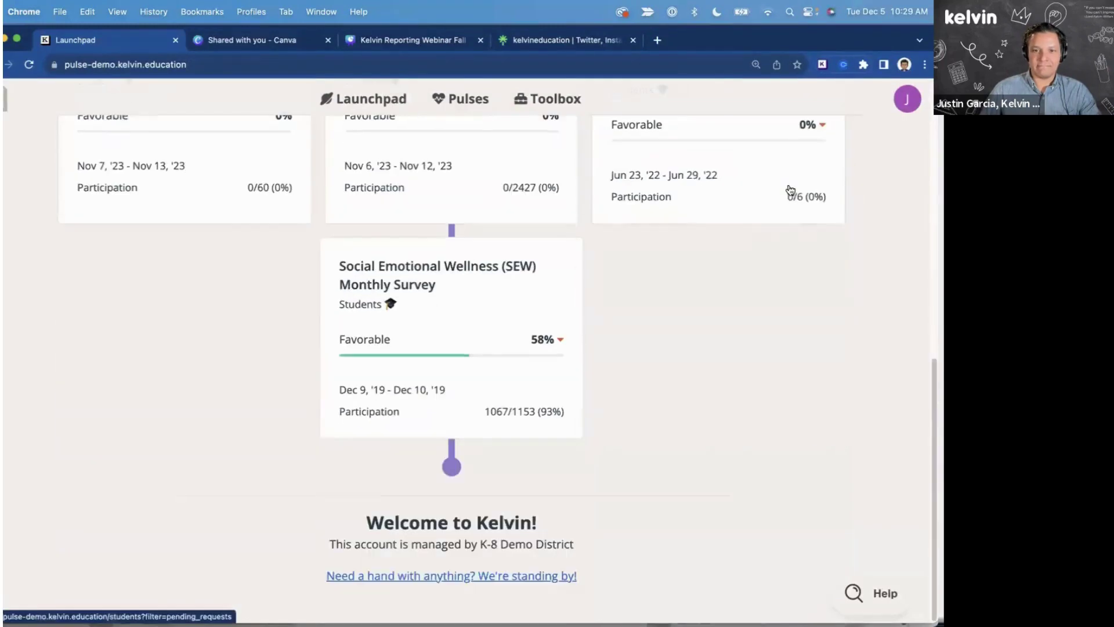
click(460, 296)
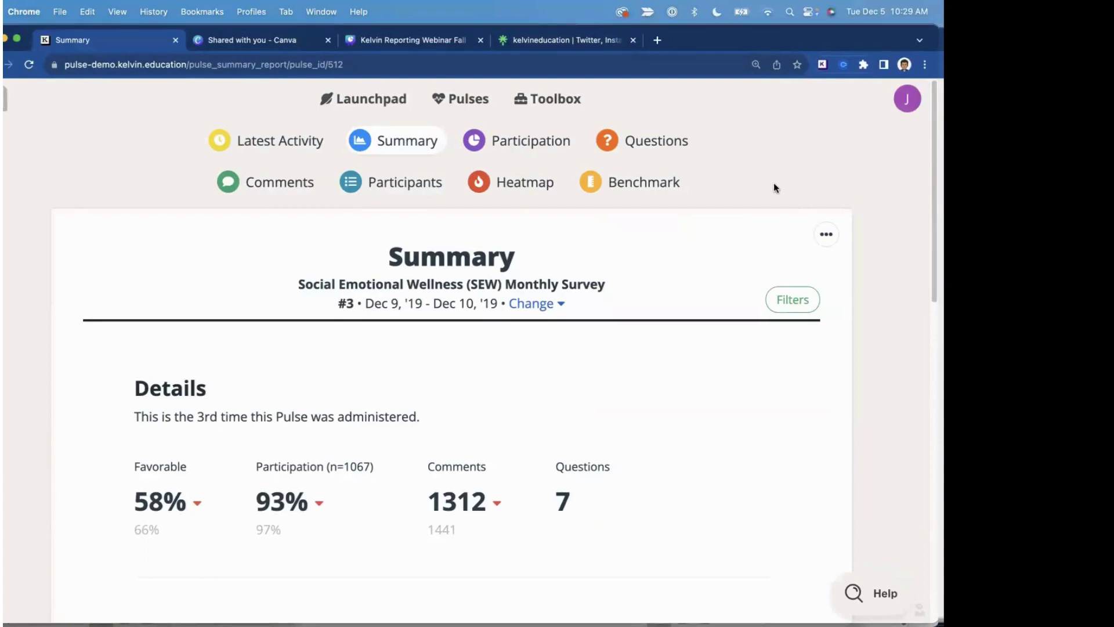
click(282, 140)
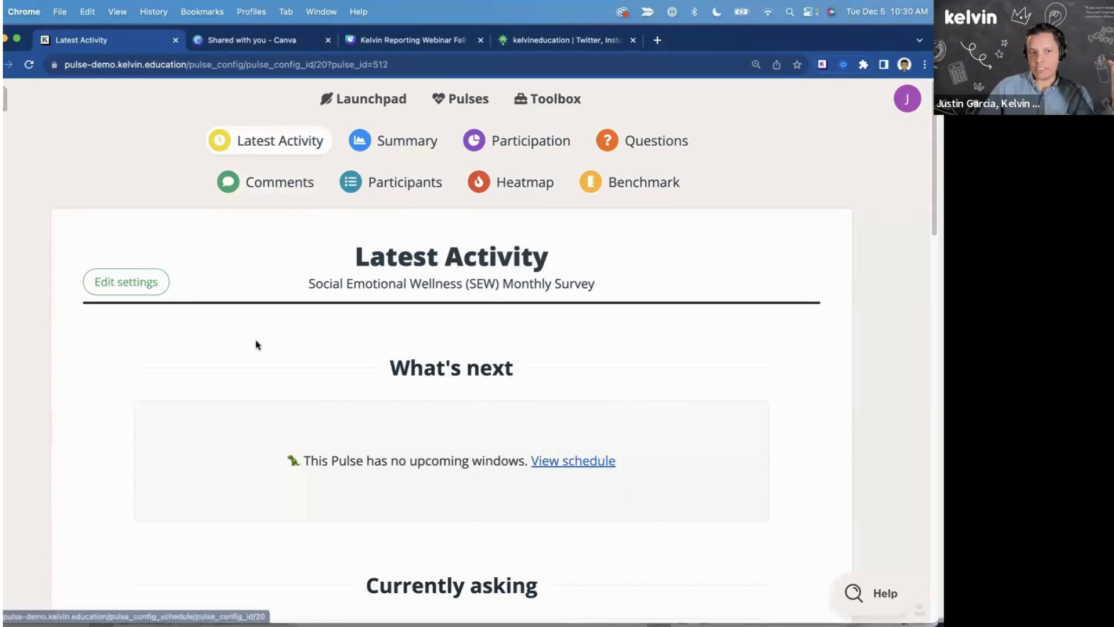
click(139, 286)
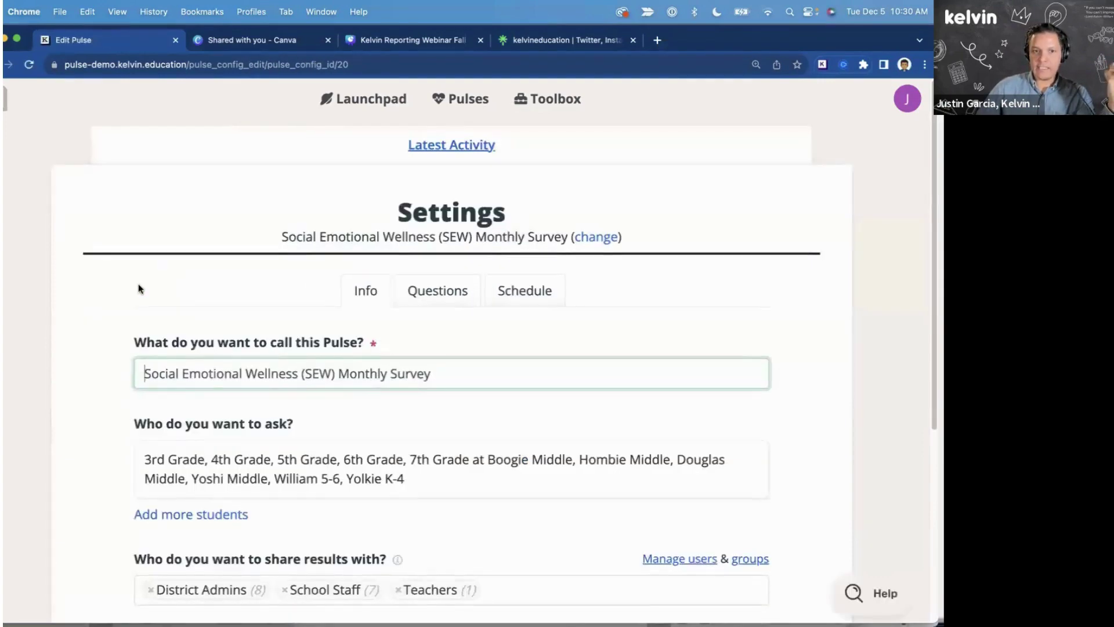
Add Advisory Teachers to the groups the survey results are shared with.
scroll(138, 283, down, 2)
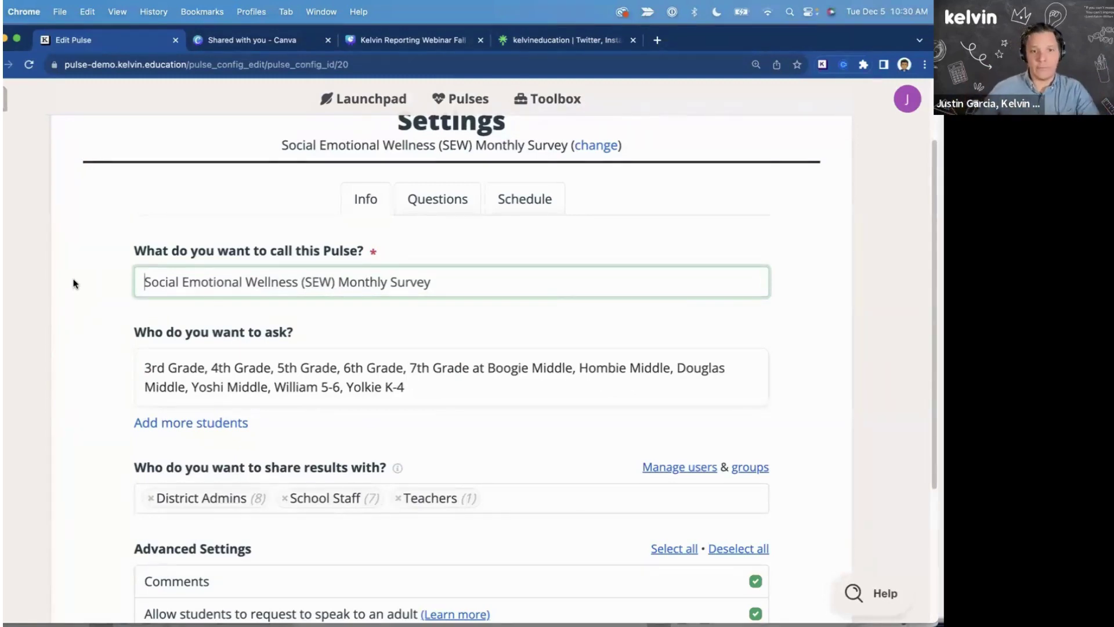
scroll(267, 416, down, 2)
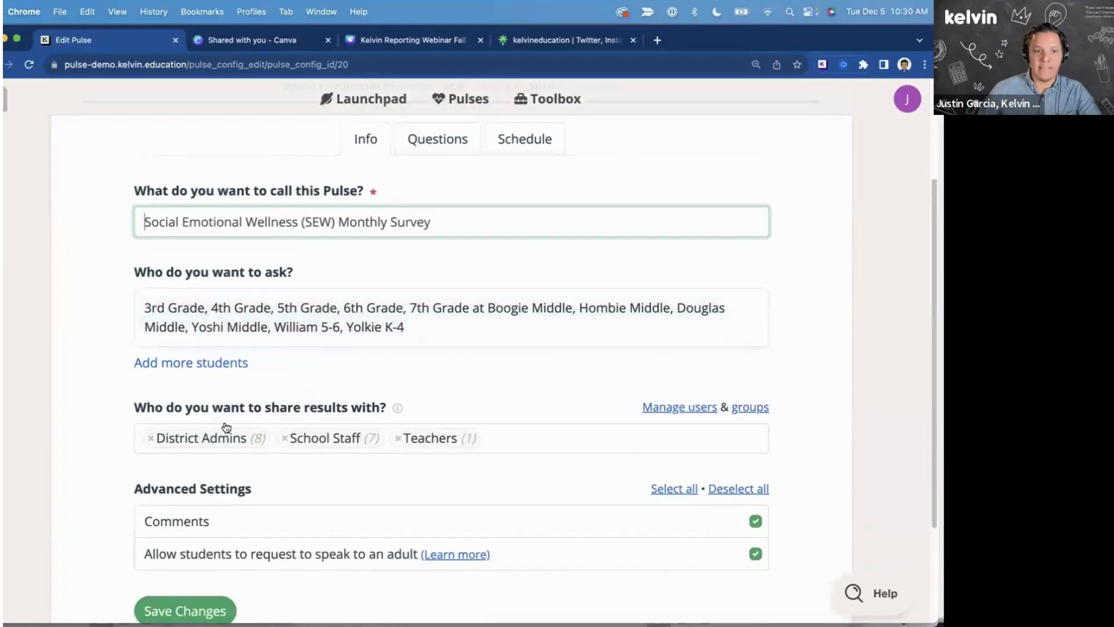
click(528, 444)
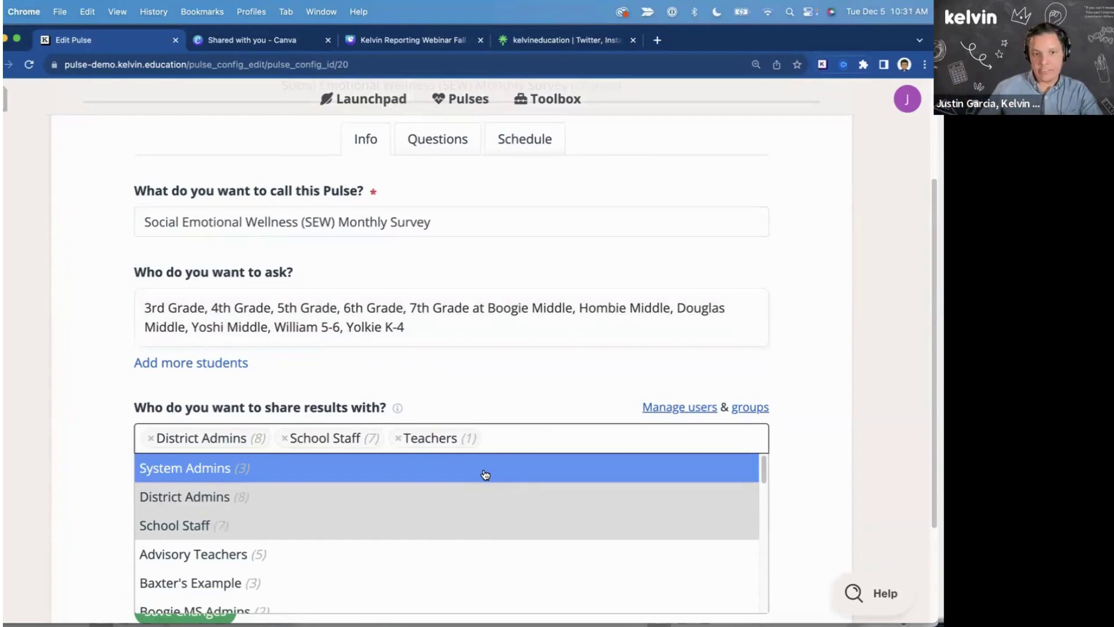
scroll(405, 548, down, 1)
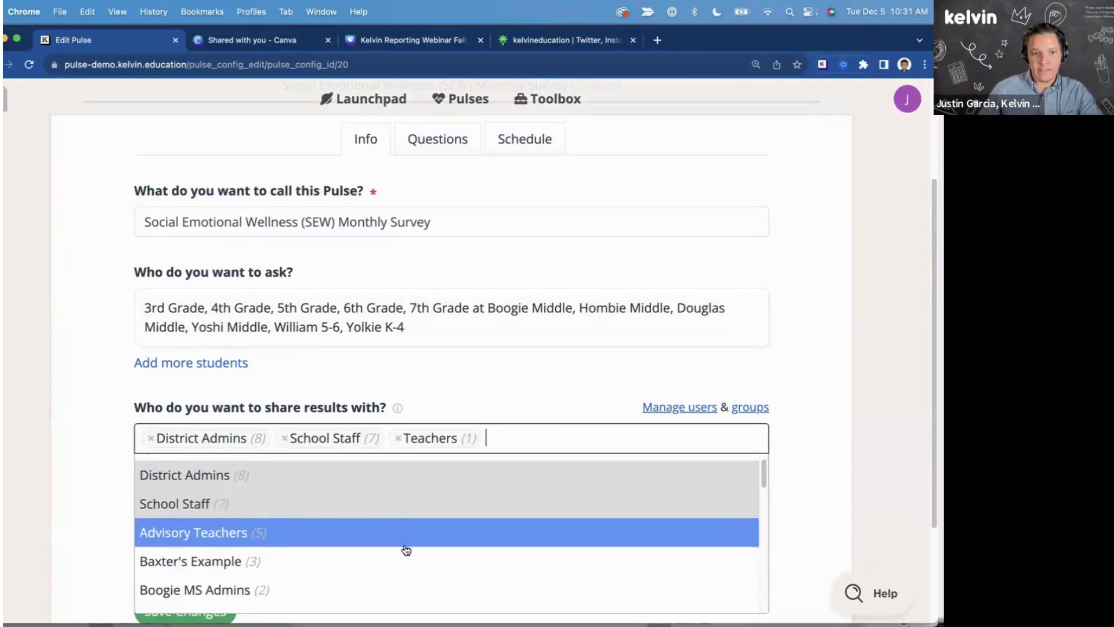
click(372, 538)
click(66, 477)
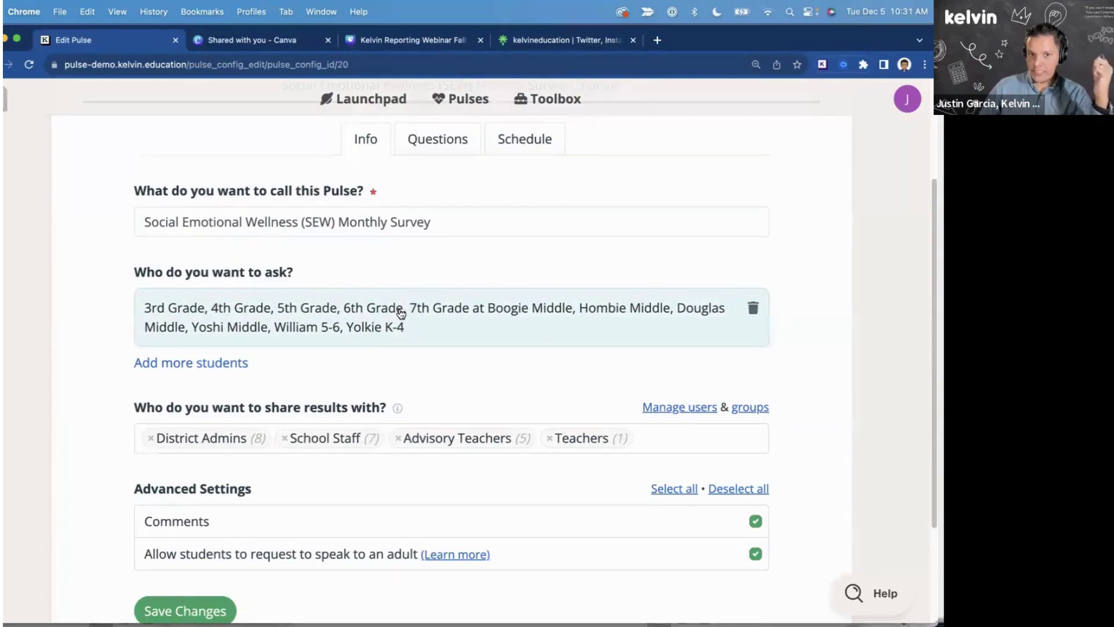
Try to add 8th Grade to the grades that the survey asks.
click(330, 318)
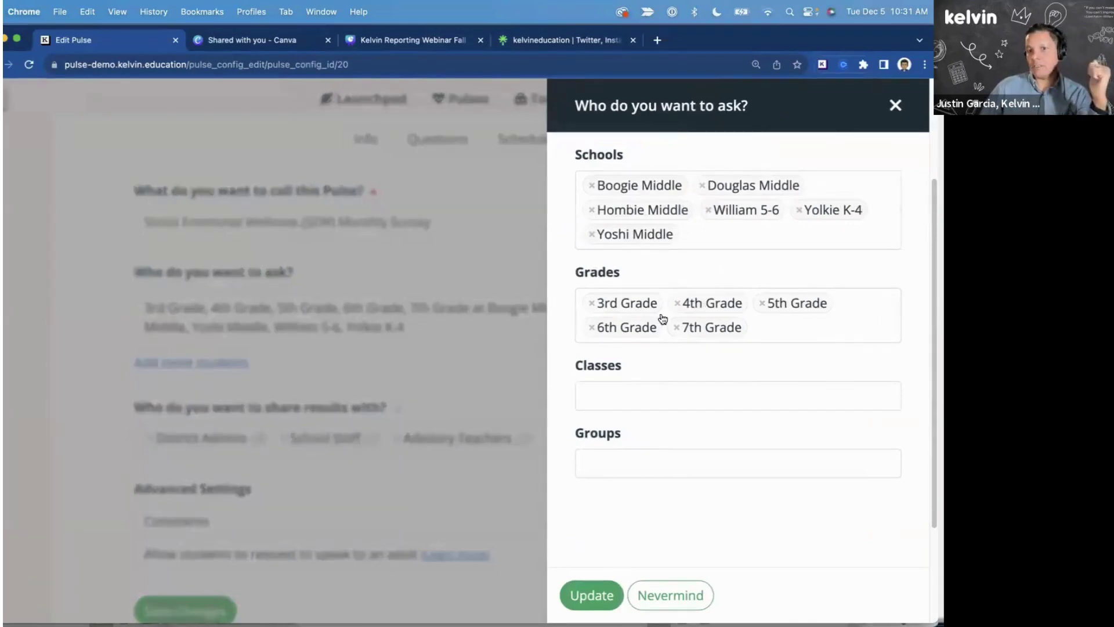
click(764, 334)
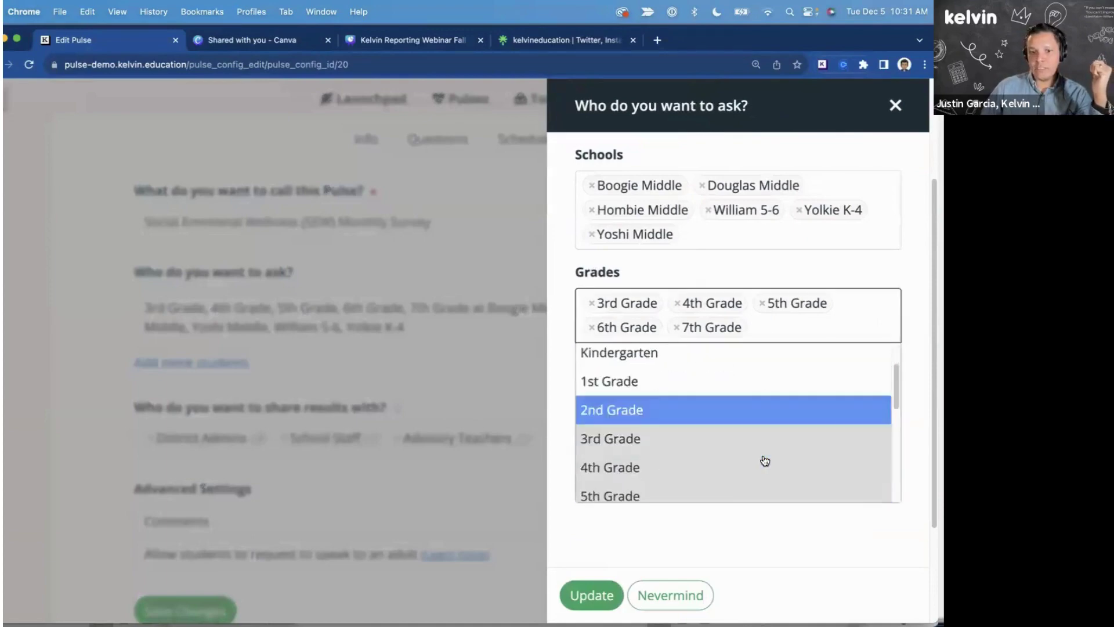
scroll(765, 461, down, 5)
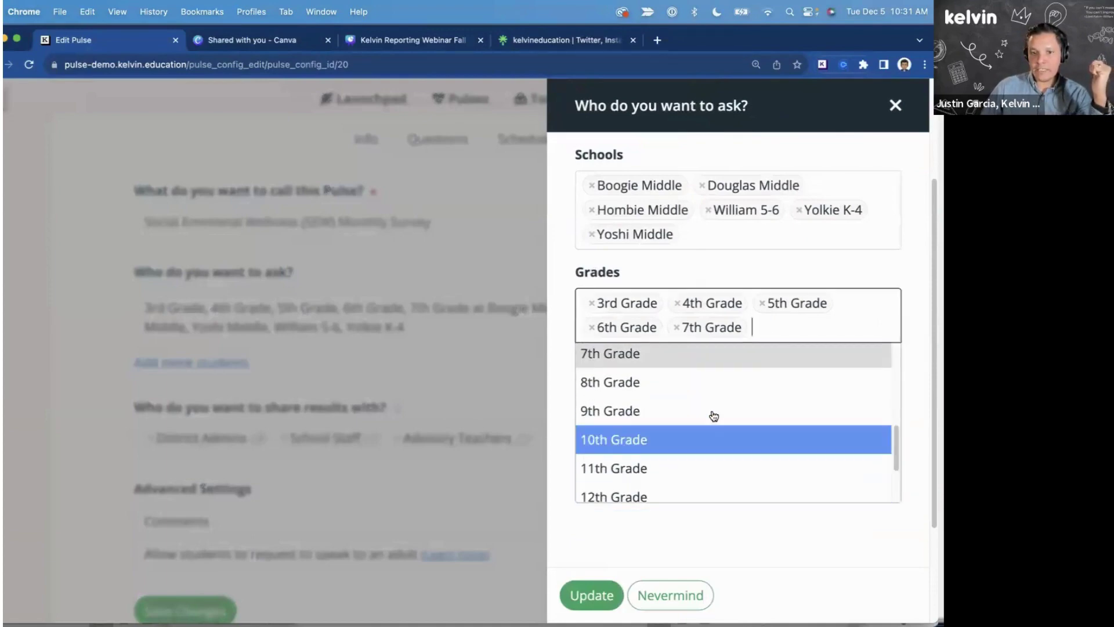
click(691, 384)
click(764, 538)
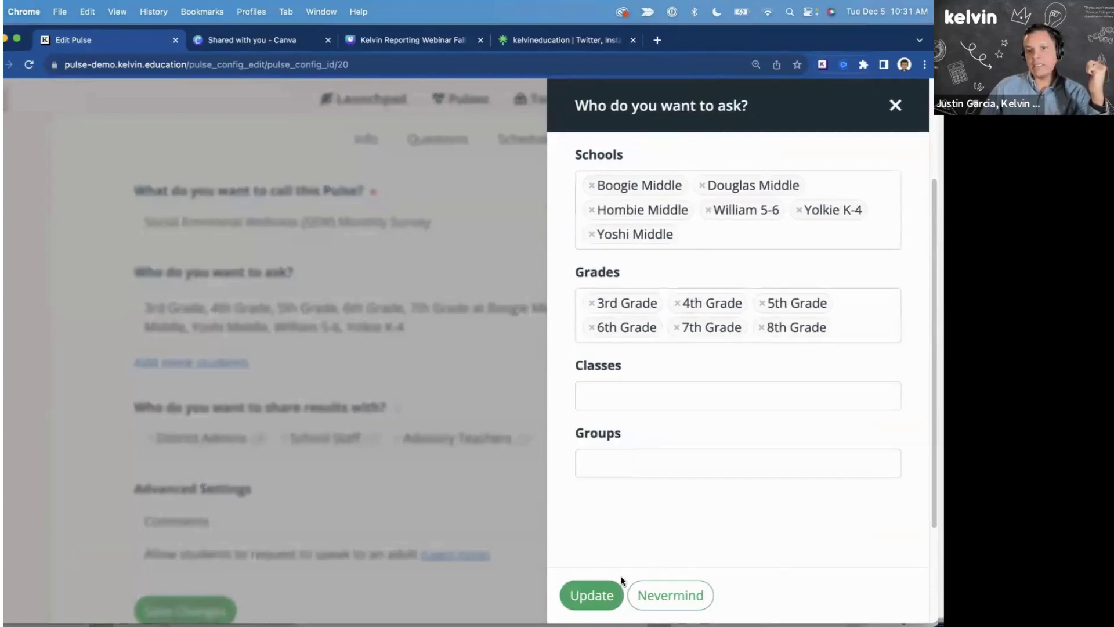
click(446, 560)
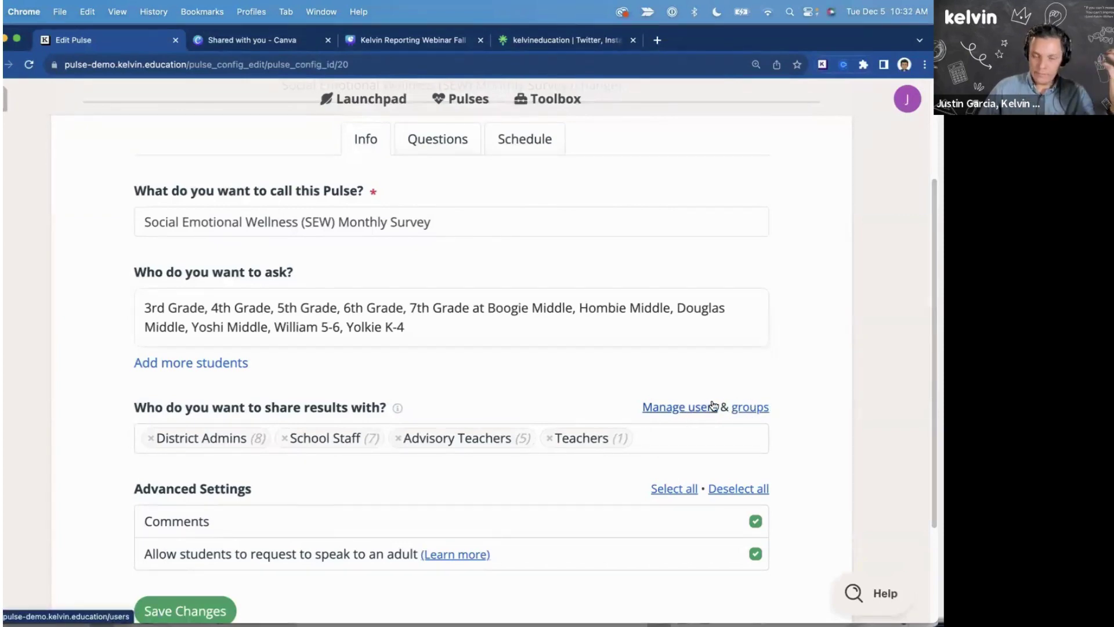
Open the group management page from the survey's result-sharing settings, look through the groups, and show the new group options.
click(748, 408)
scroll(450, 442, down, 3)
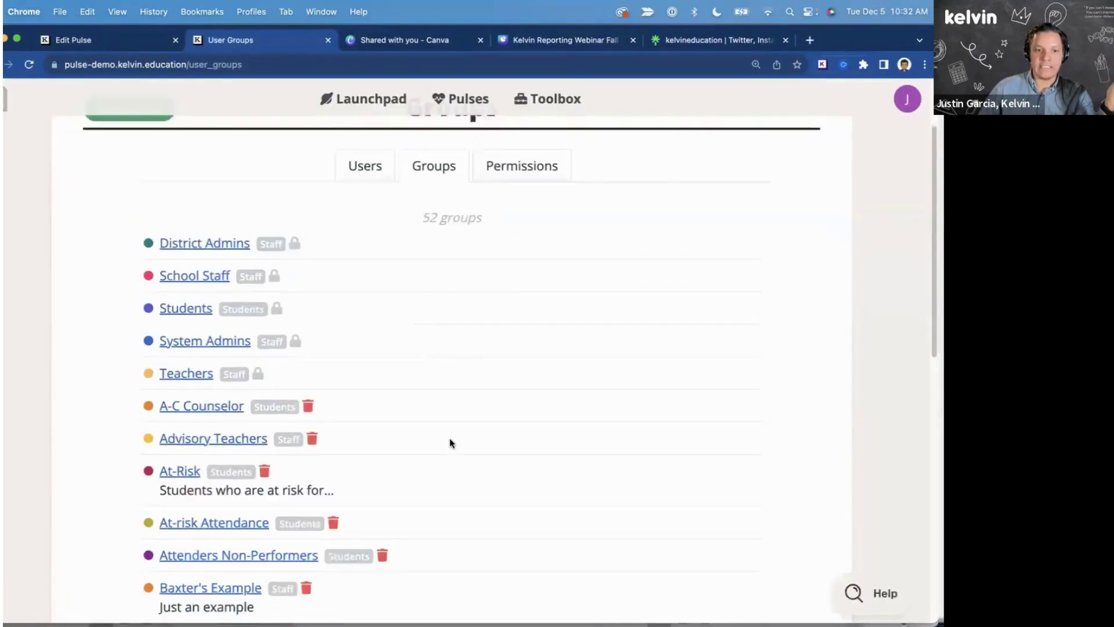
scroll(169, 442, down, 5)
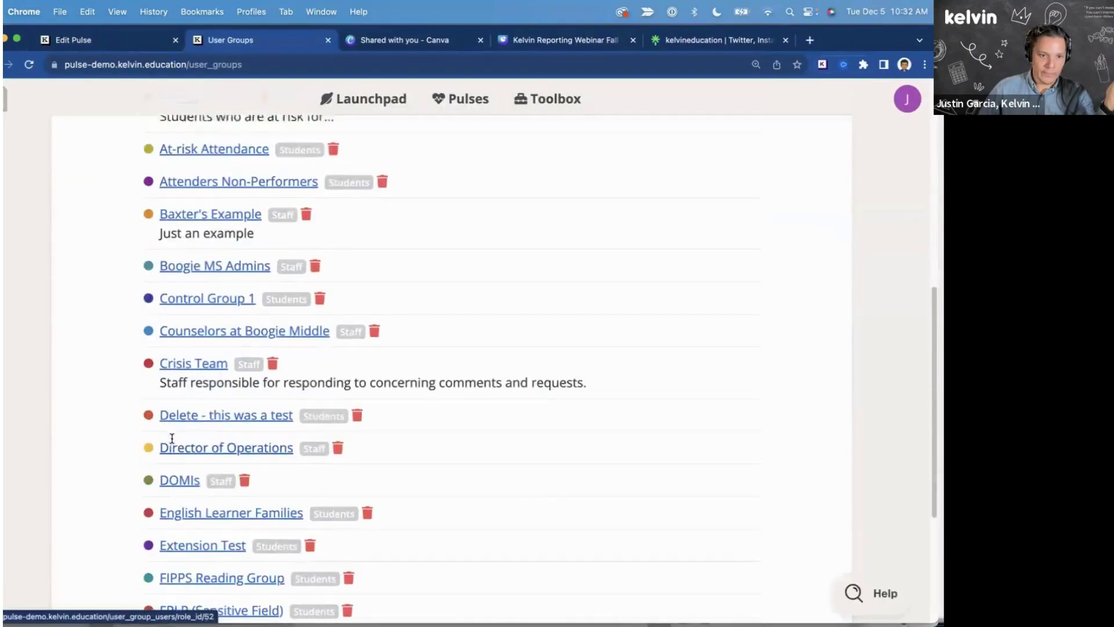
scroll(180, 437, up, 8)
click(149, 213)
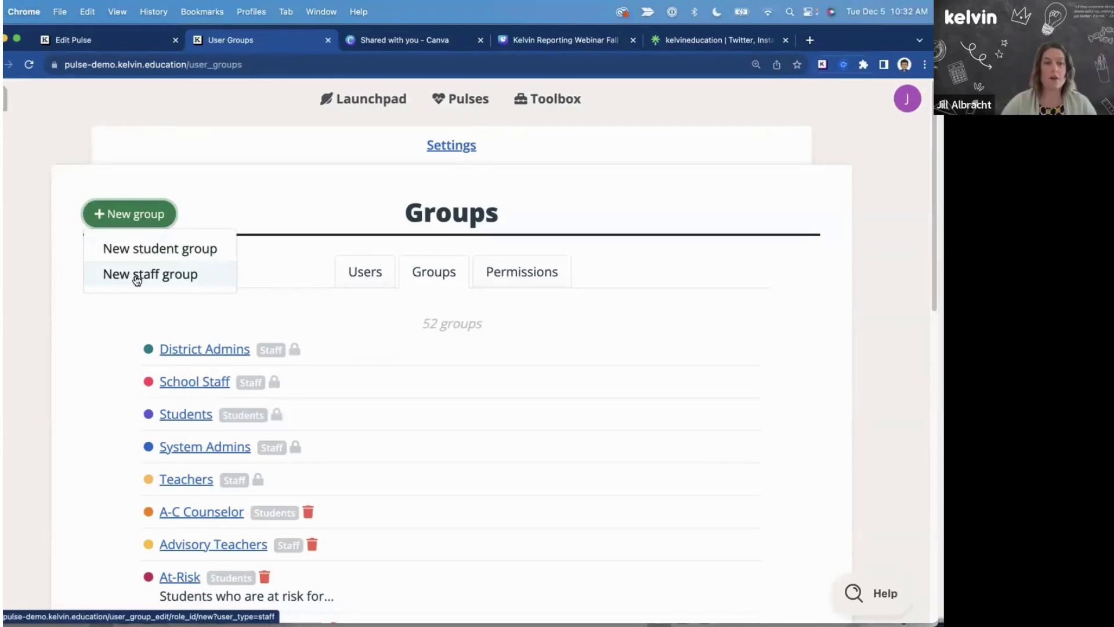
Examine the list of staff and student groups, view the members of the A-C Counselor group, and return to the list.
scroll(344, 371, down, 5)
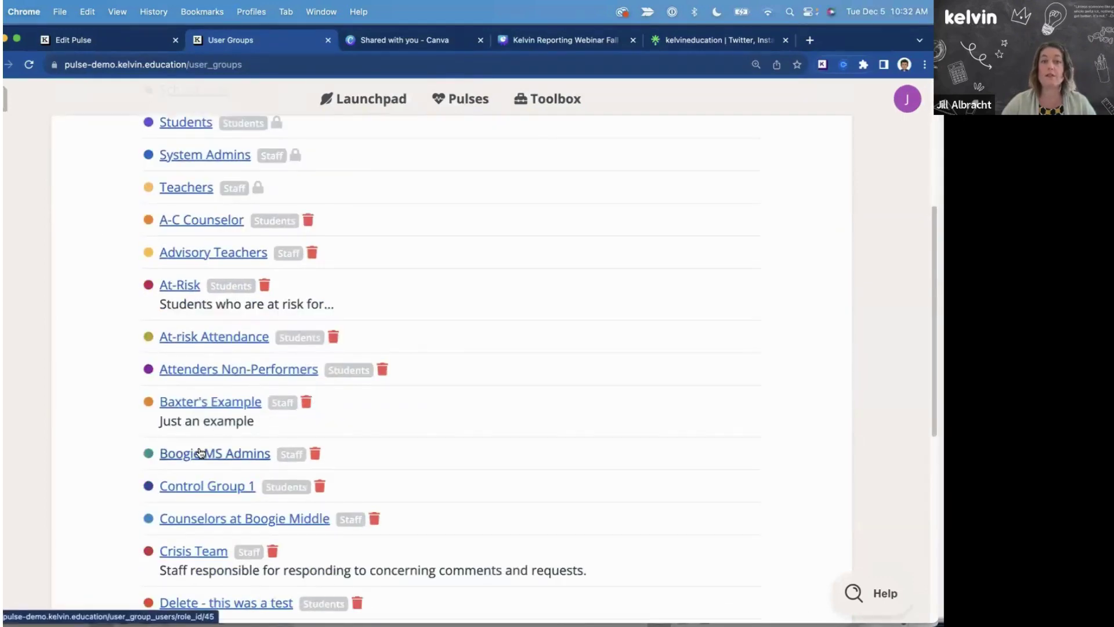
scroll(203, 450, down, 6)
scroll(204, 444, up, 9)
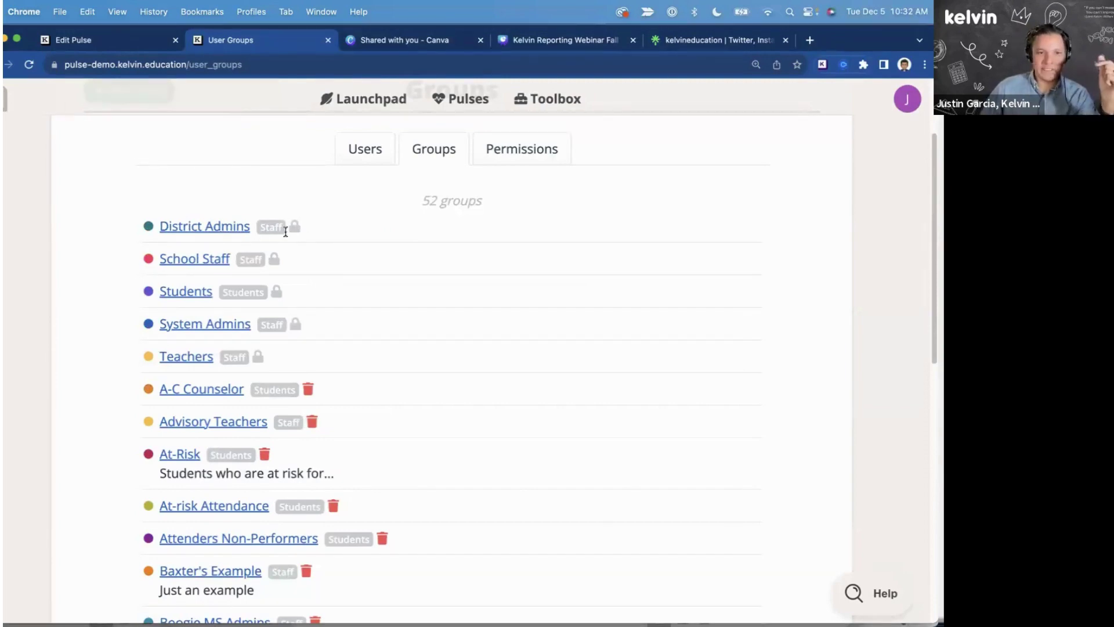
scroll(307, 314, down, 5)
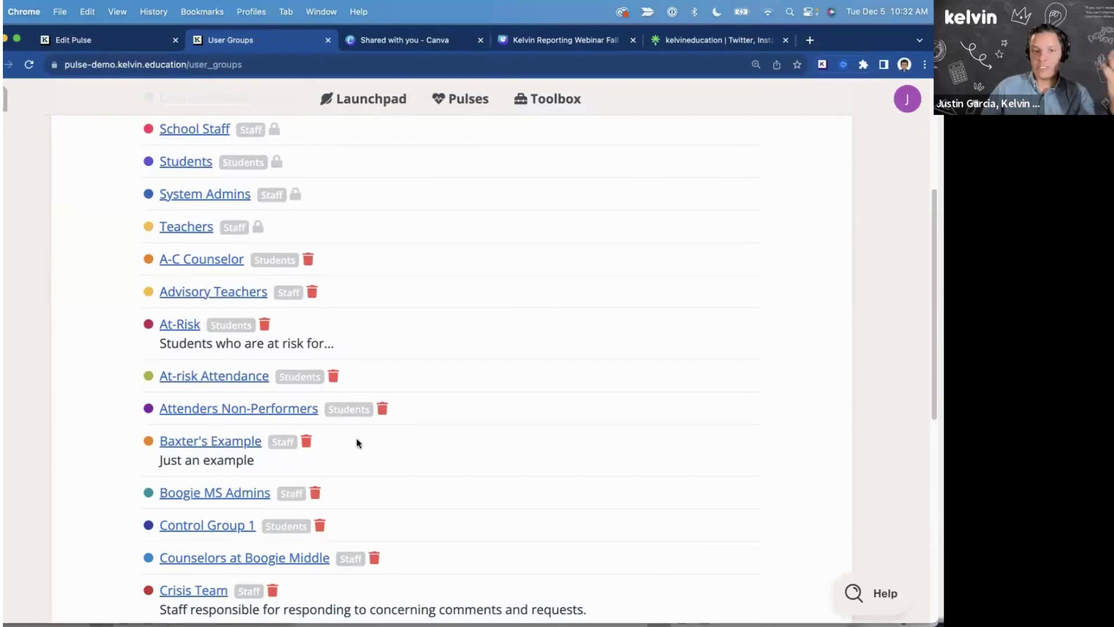
scroll(357, 442, up, 5)
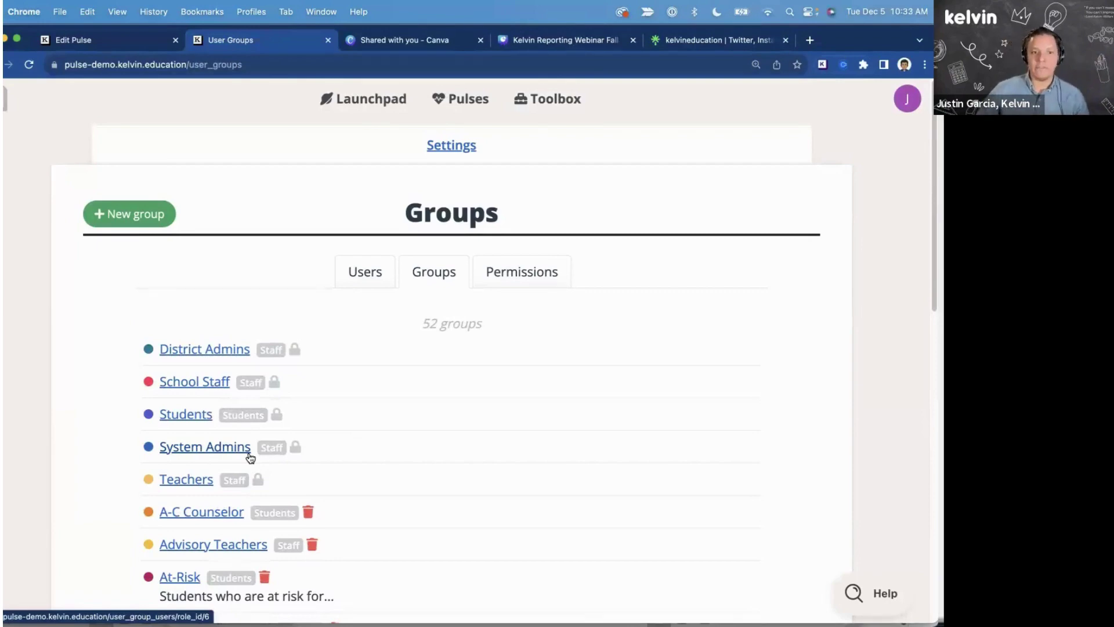
scroll(249, 458, down, 2)
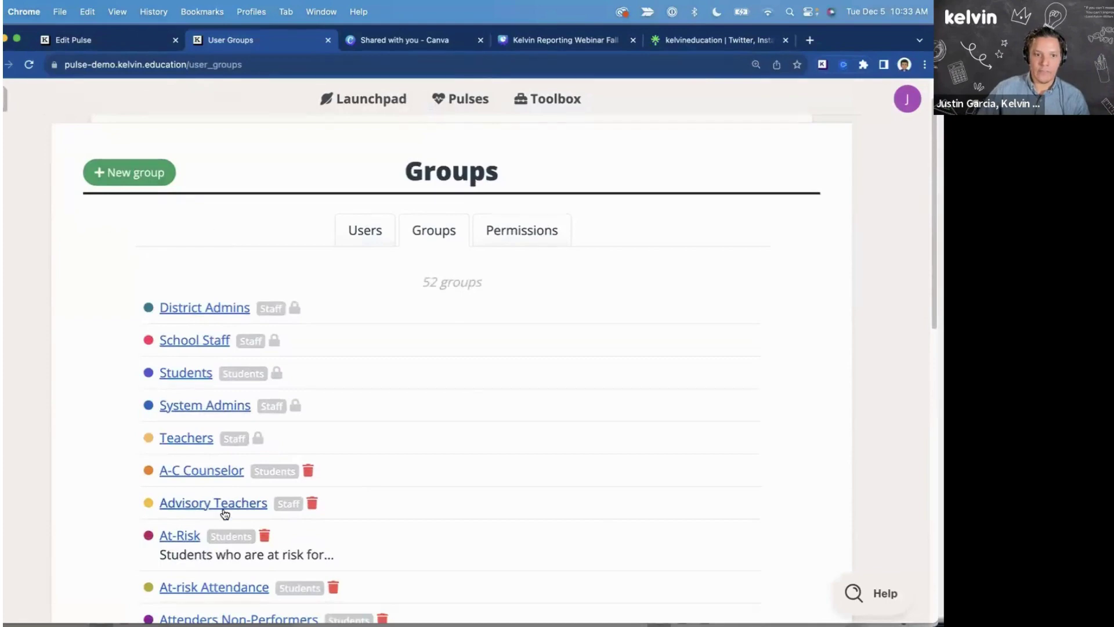
scroll(217, 453, down, 3)
click(199, 373)
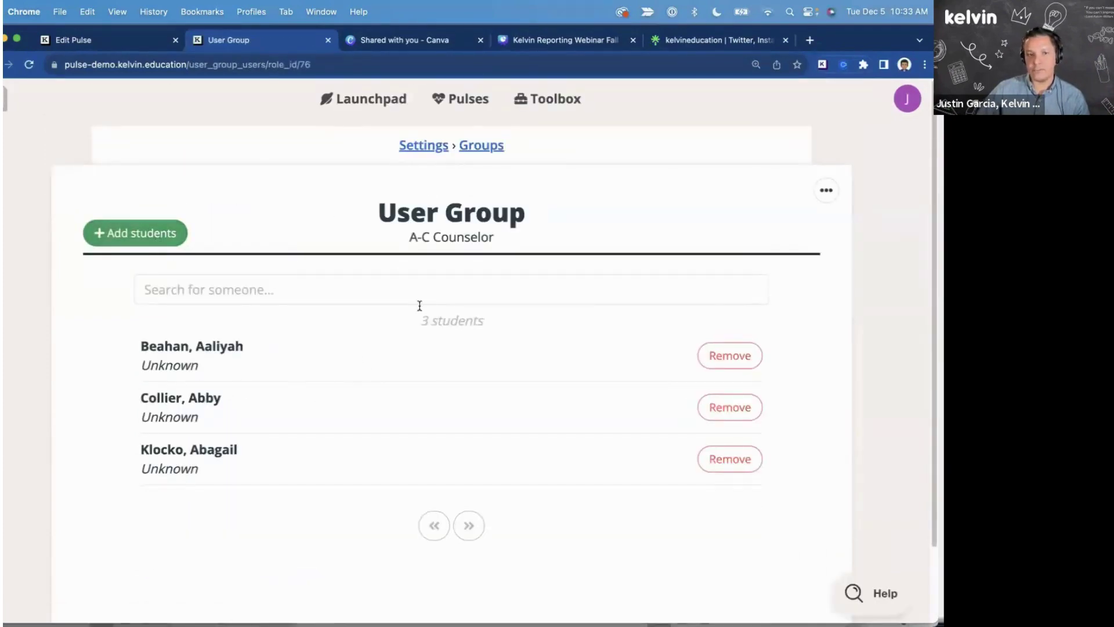
click(482, 148)
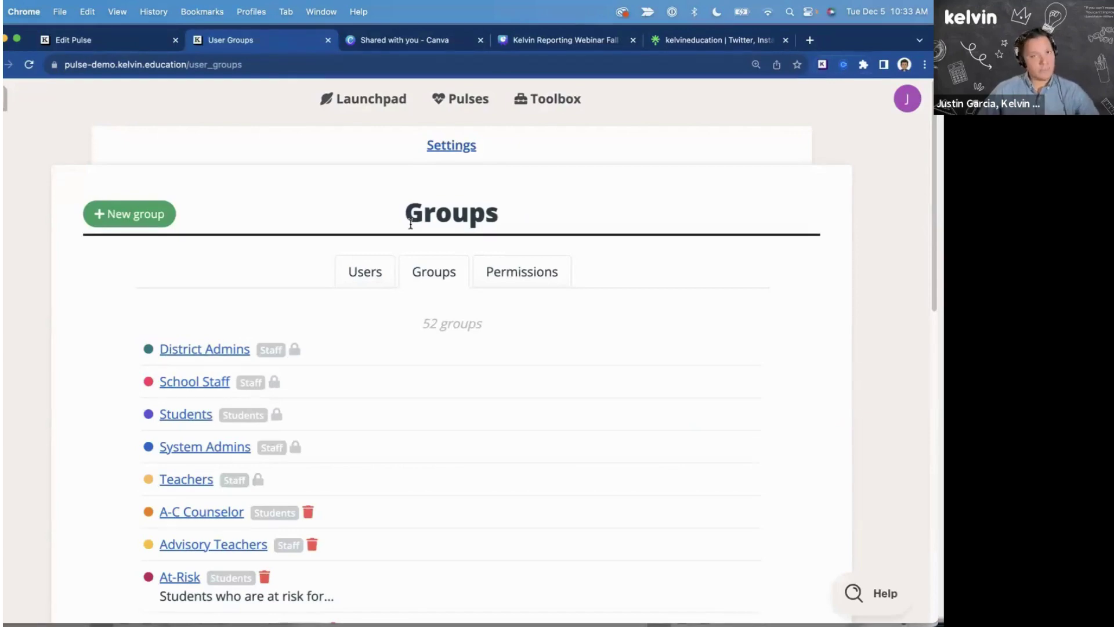
Open the new admin user form from the user list and view the roles that can be assigned.
click(366, 279)
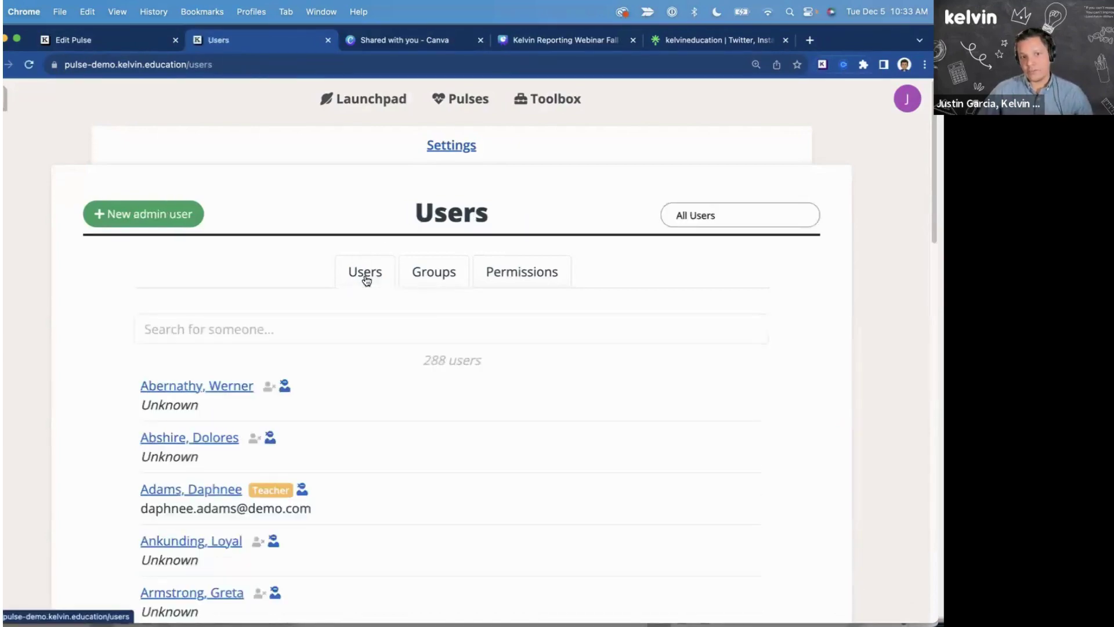
click(113, 215)
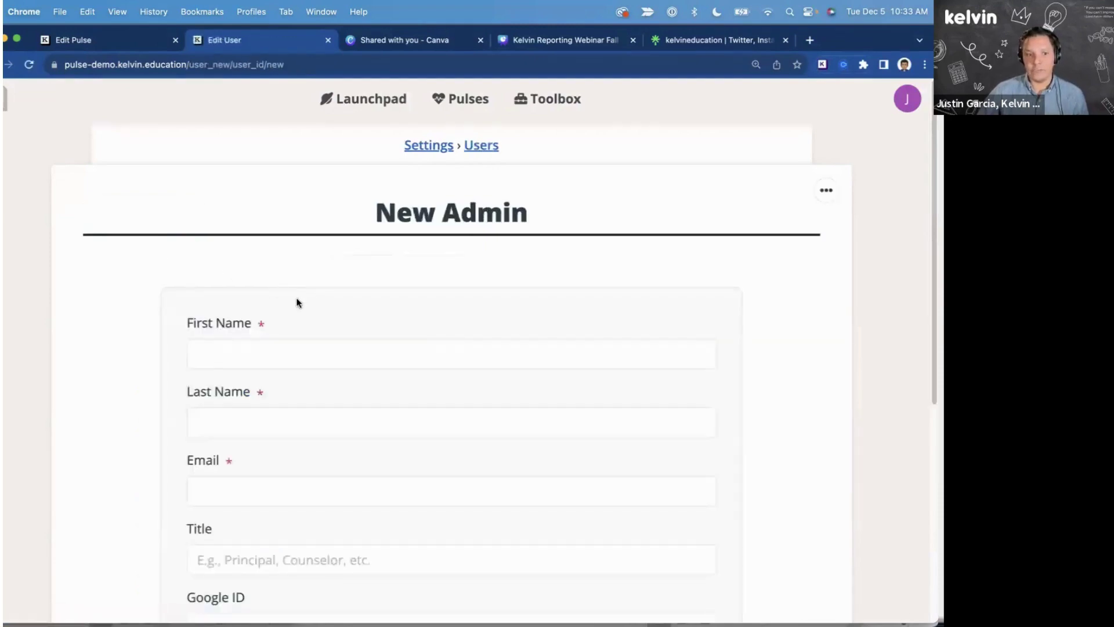
scroll(295, 301, down, 3)
scroll(347, 330, down, 3)
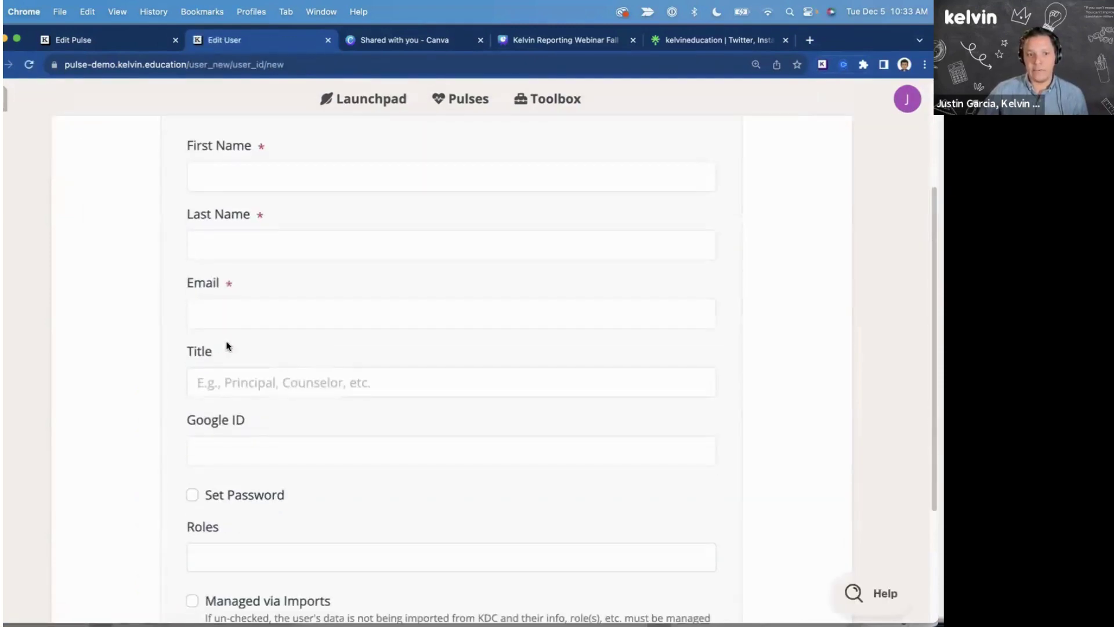
scroll(353, 355, down, 3)
click(247, 481)
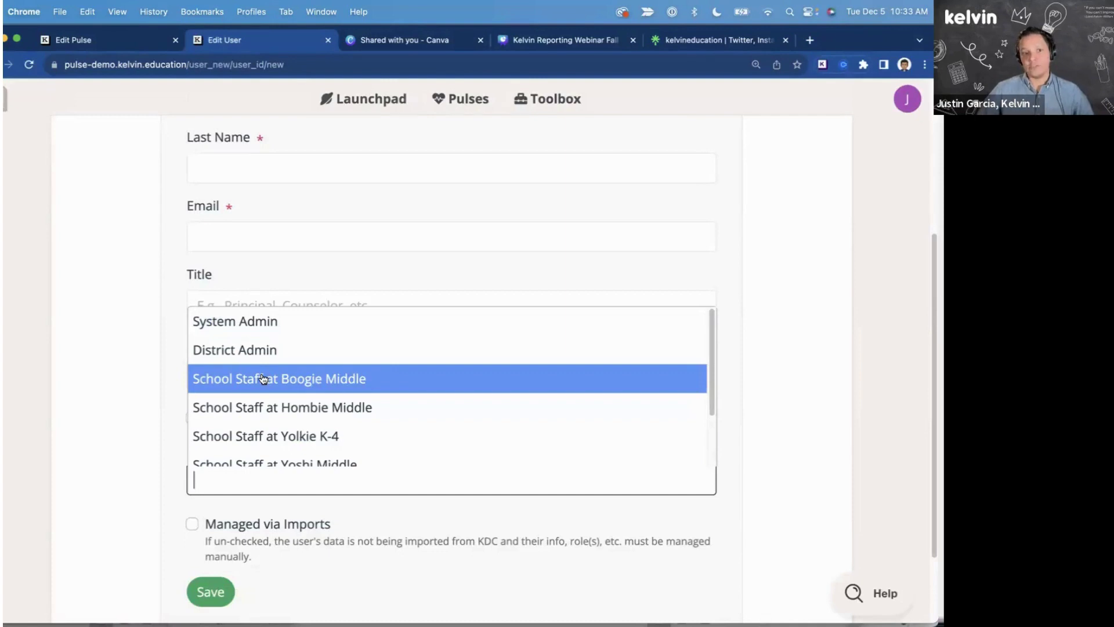
click(140, 392)
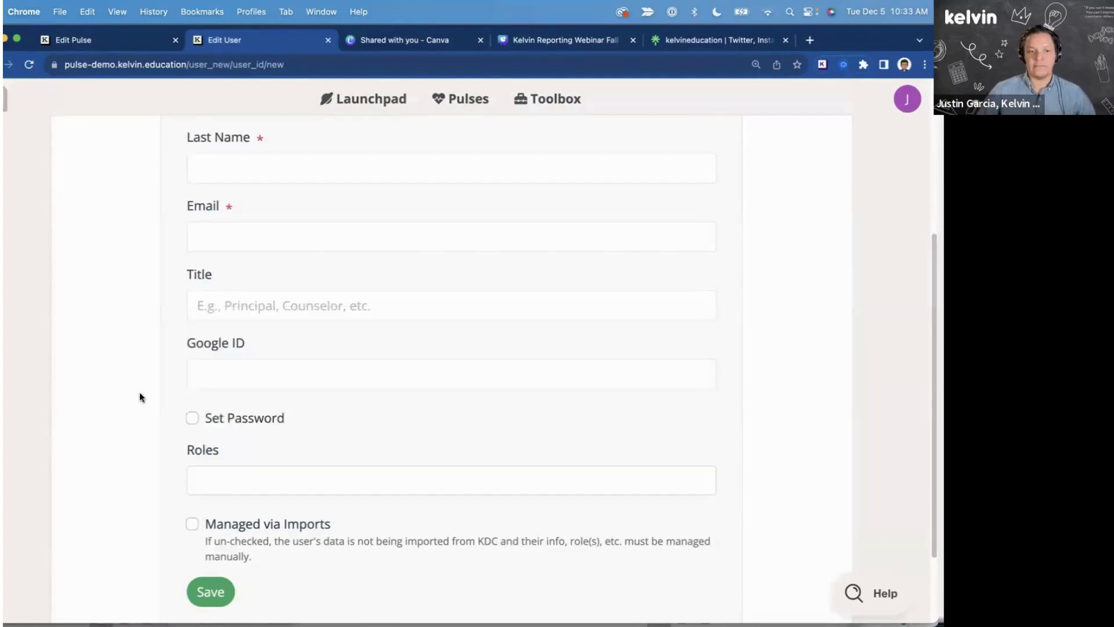
scroll(232, 389, up, 5)
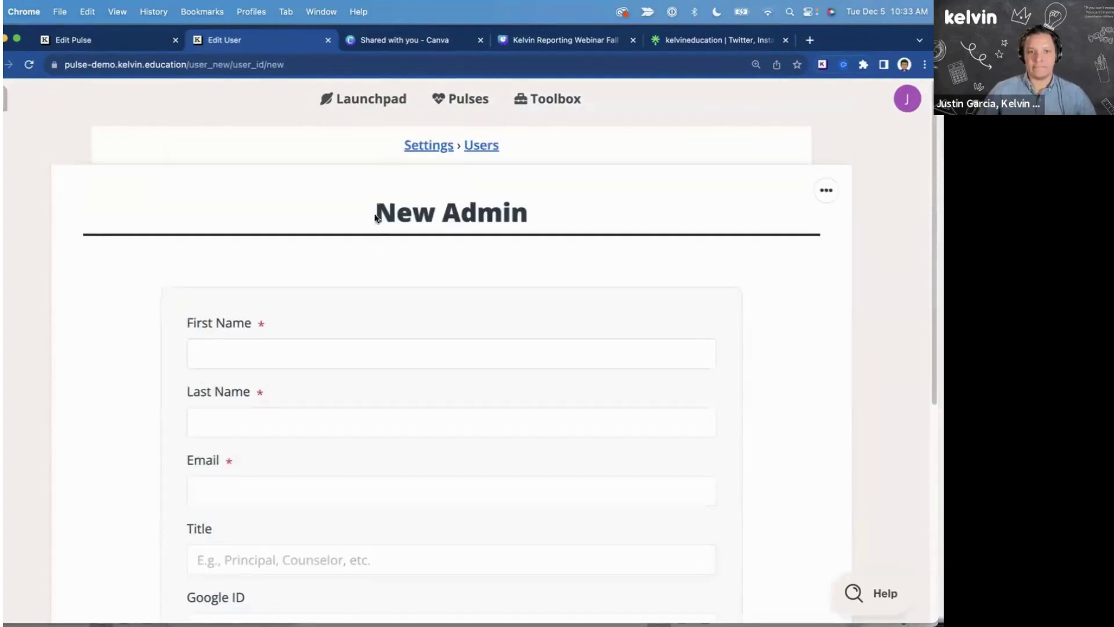
Return to the Launchpad and switch to the Kelvin Reporting Webinar Fall 2023 presentation in Canva.
click(360, 111)
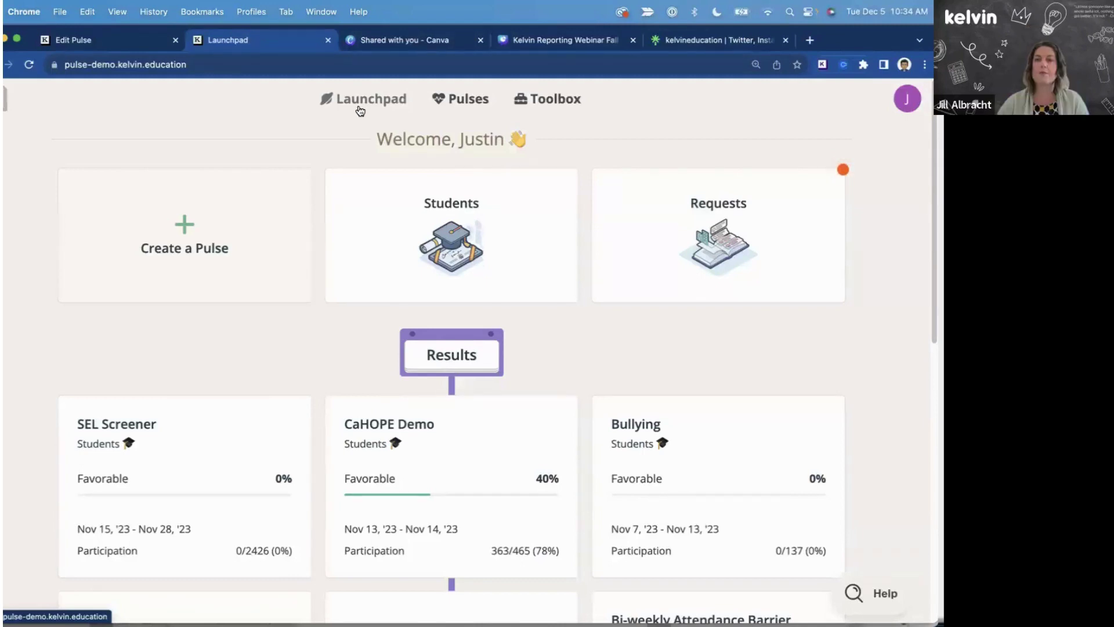
click(510, 47)
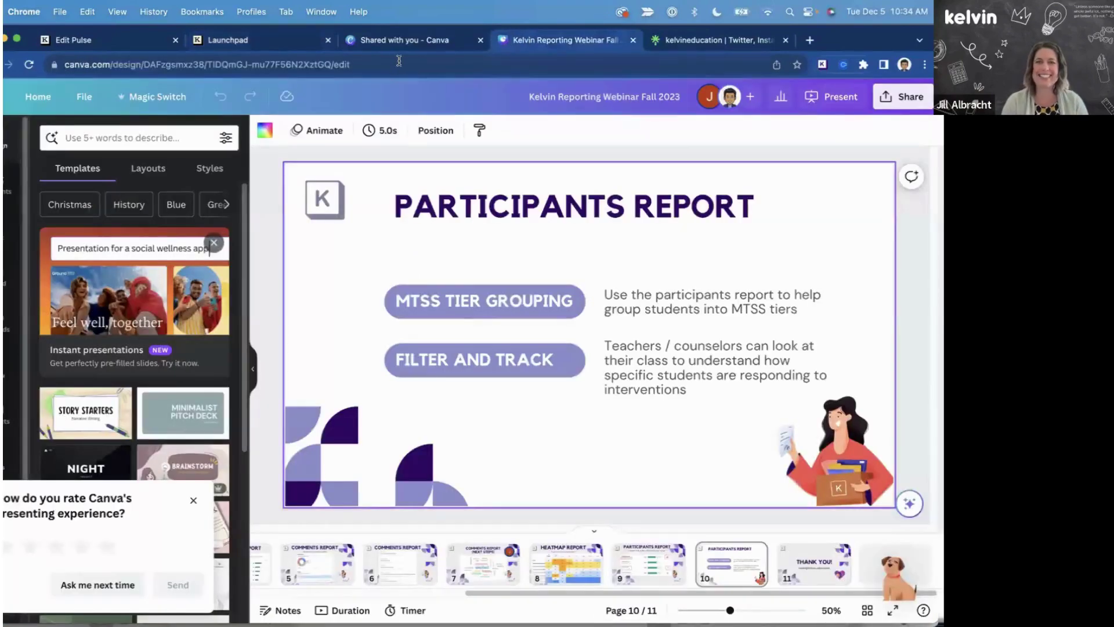